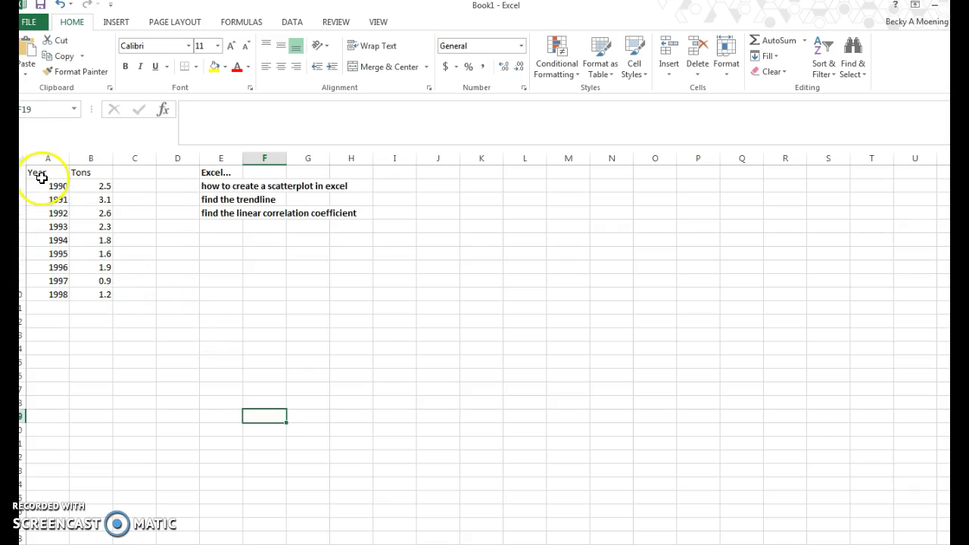
Select the Year and Tons data and insert an X Y (Scatter) chart from All Charts.
left_click_drag(41, 172, 93, 297)
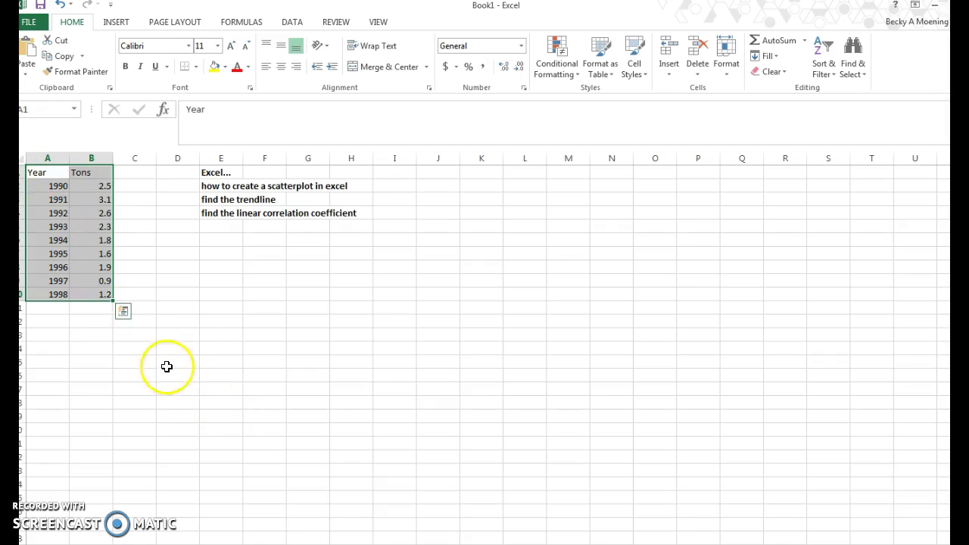
left_click(118, 24)
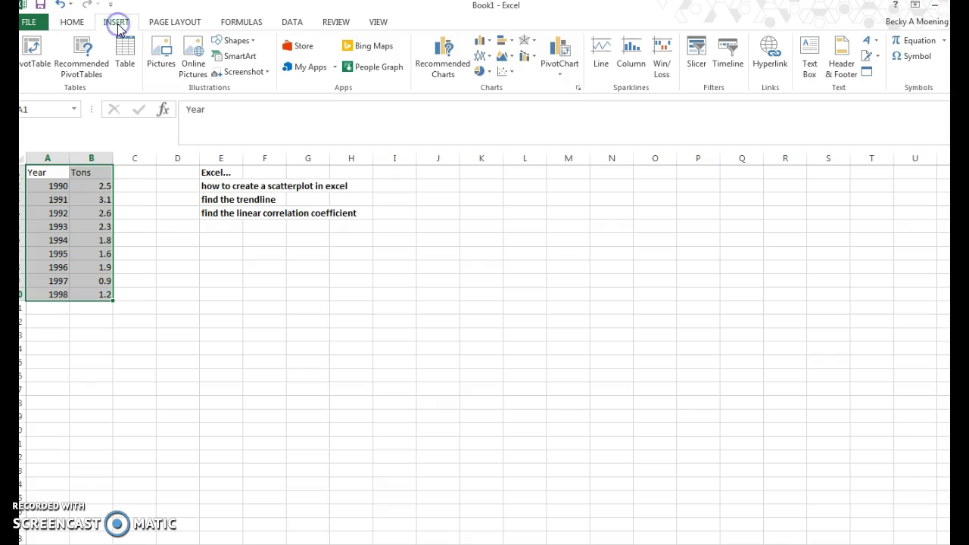
left_click(444, 69)
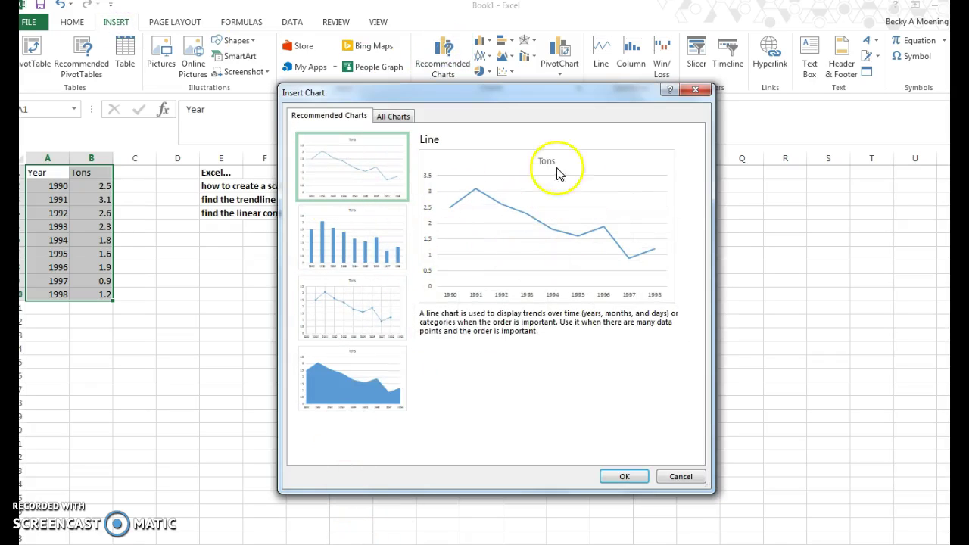
left_click(396, 118)
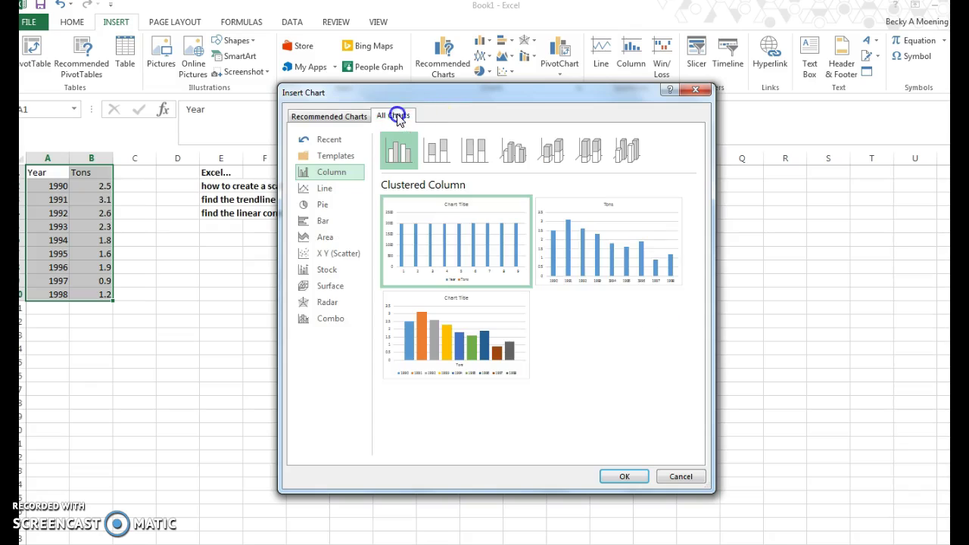
left_click(333, 257)
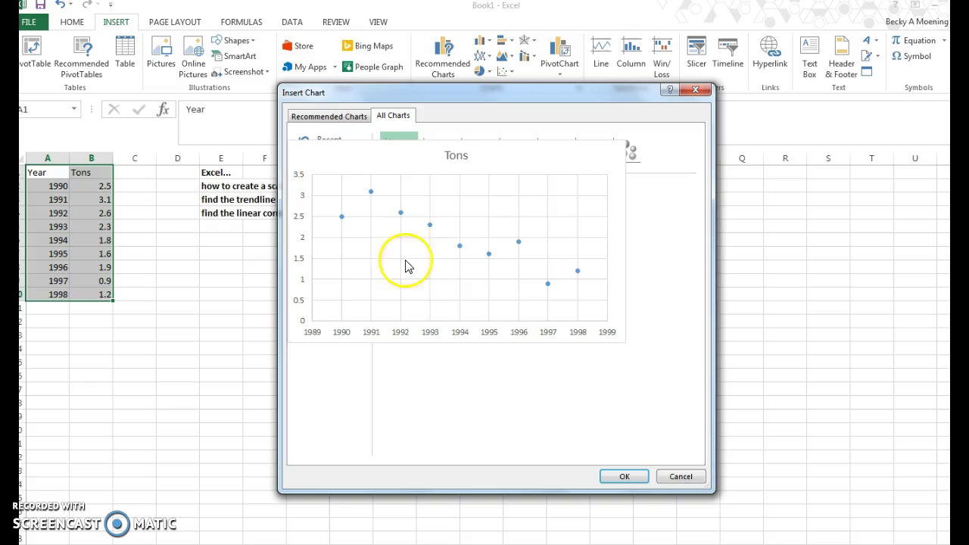
left_click(625, 477)
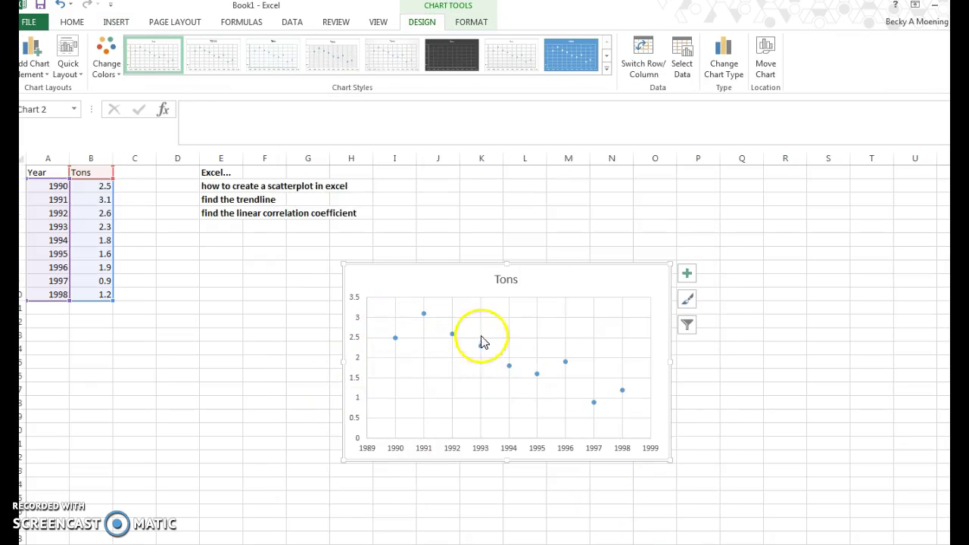
Drag the Tons chart up beside the notes, then select its data series.
left_click_drag(459, 279, 485, 182)
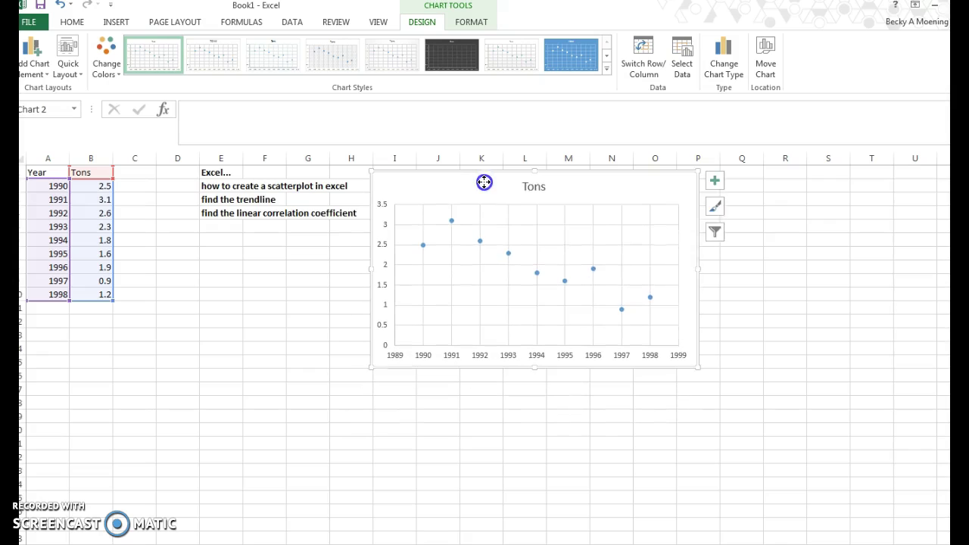
left_click(714, 182)
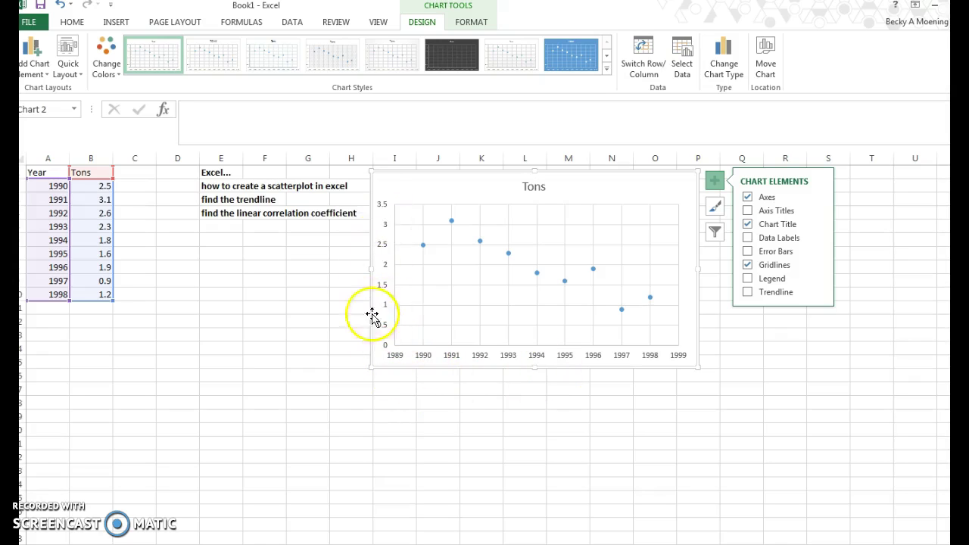
left_click(716, 185)
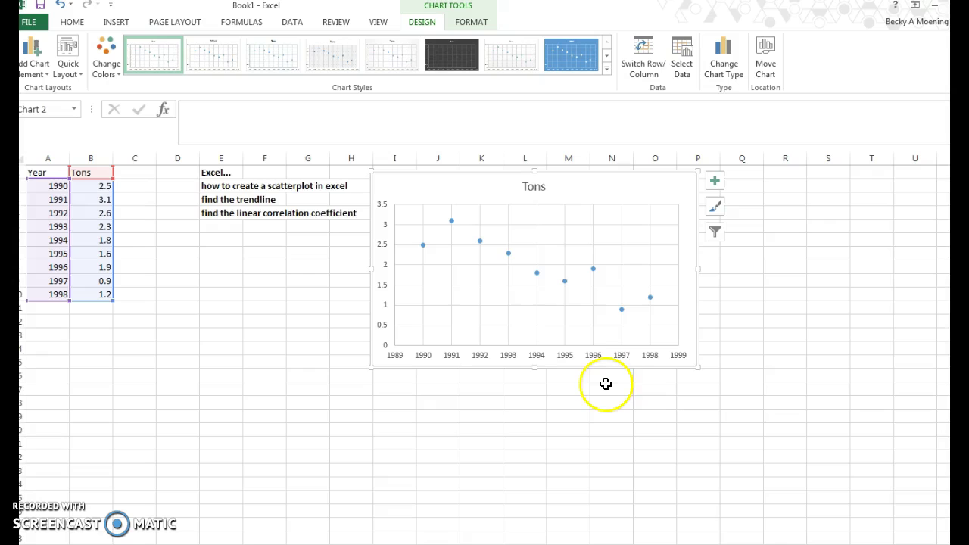
left_click(715, 181)
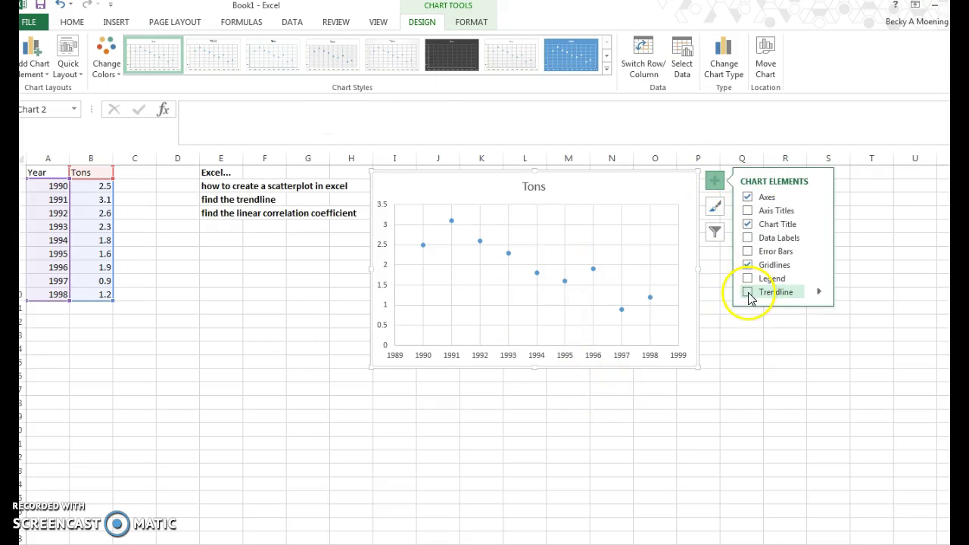
left_click(714, 180)
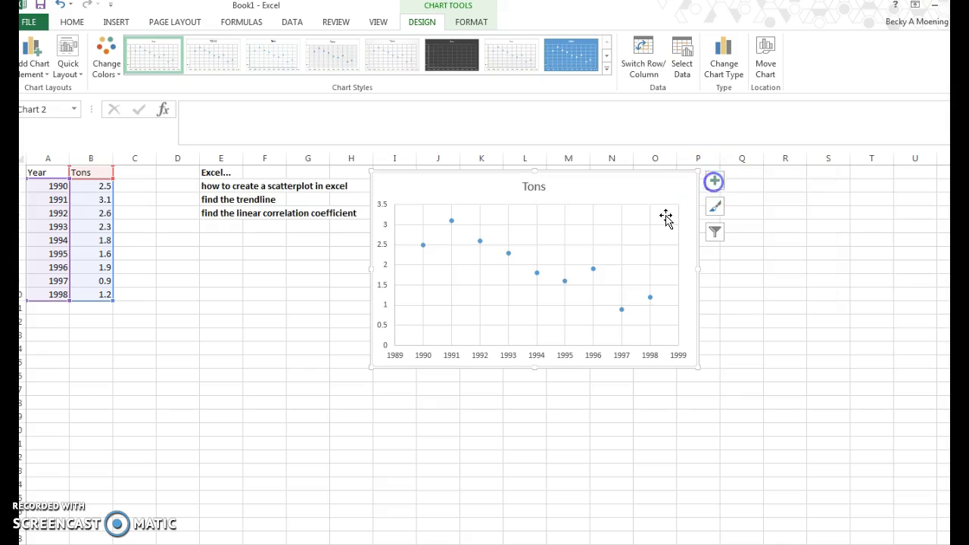
left_click(566, 283)
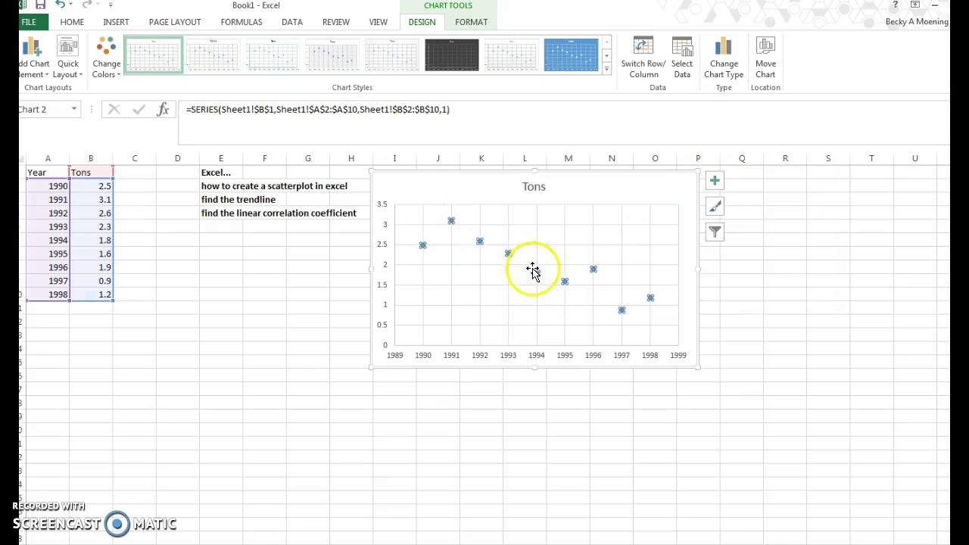
Add a linear trendline showing y = -0.2317x + 463.93 and R² = 0.8114 on the chart.
right_click(565, 281)
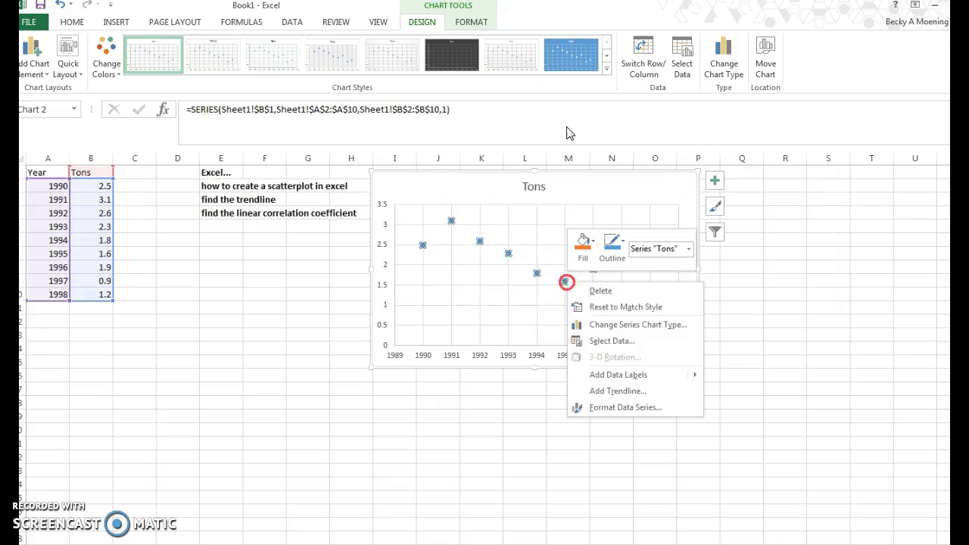
left_click(606, 393)
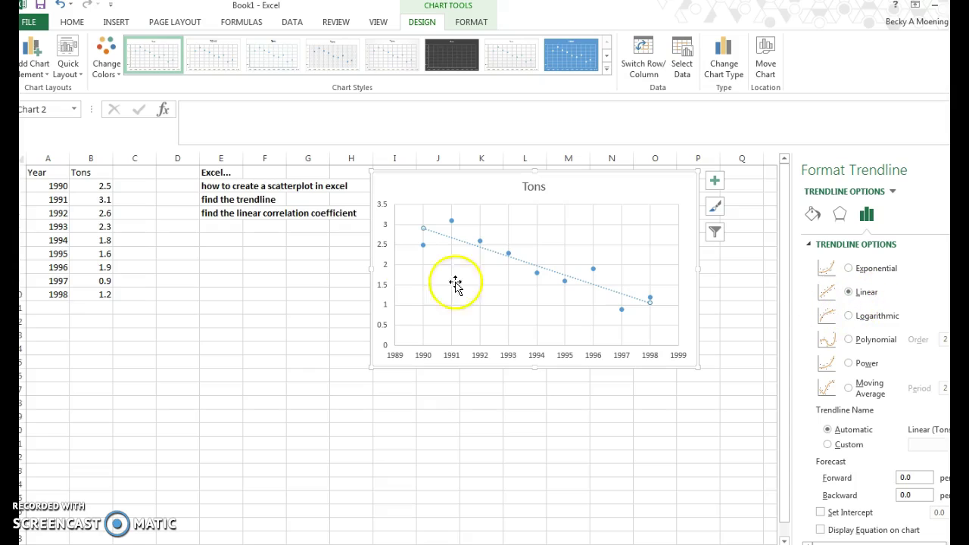
scroll(906, 326, "down", 1)
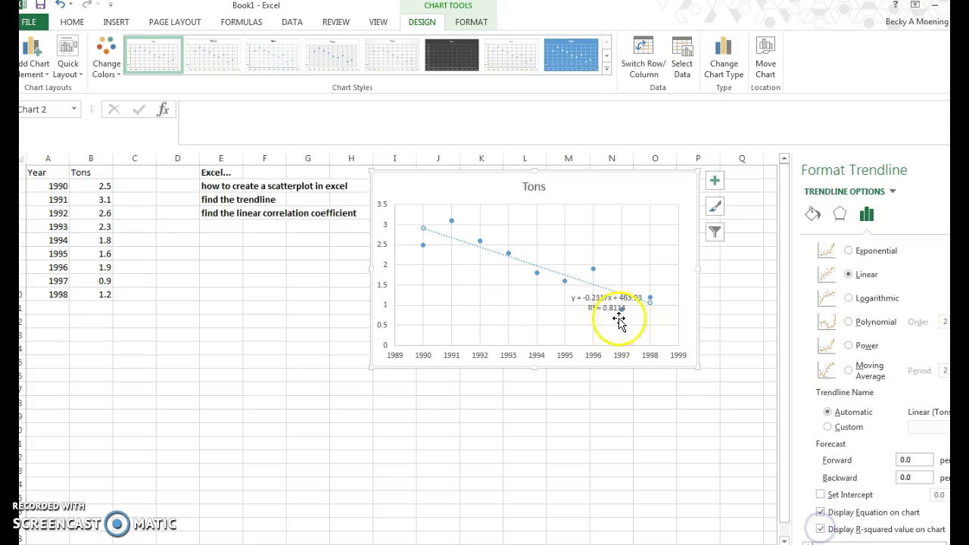
left_click_drag(595, 298, 611, 223)
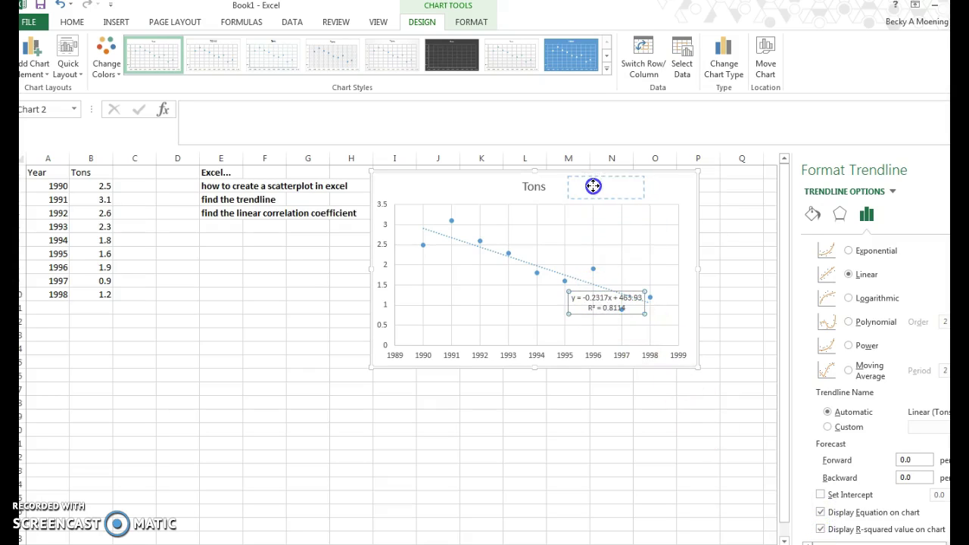
Place the equation and R² label at the top of the chart next to the Tons title.
left_click_drag(593, 185, 593, 186)
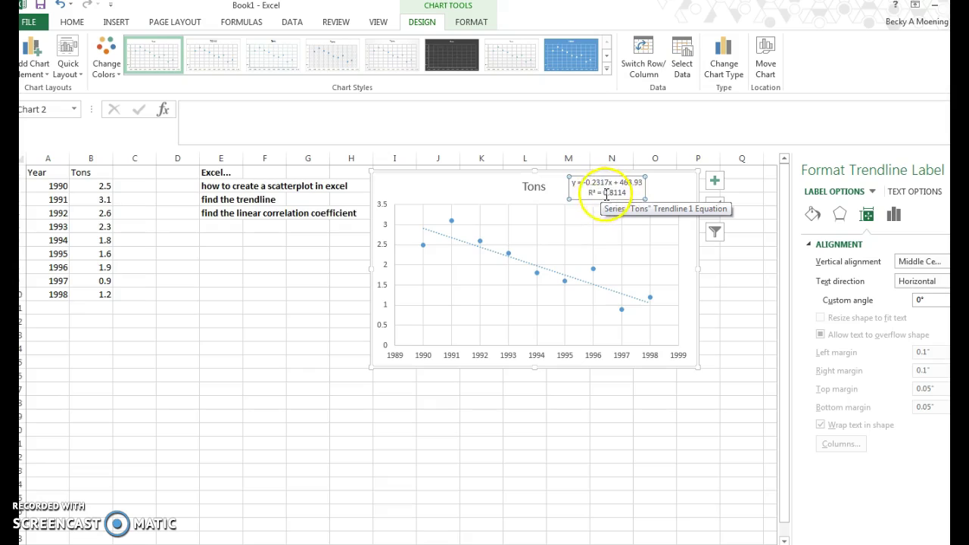
Enter =sqrt(0.8114) in E8 and note LCC = -0.900 in E9.
left_click(224, 271)
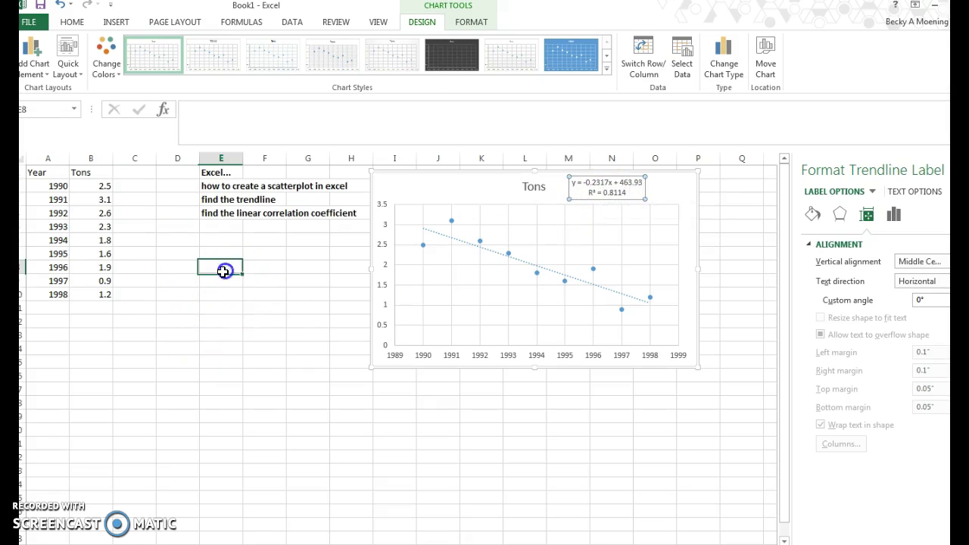
type("=")
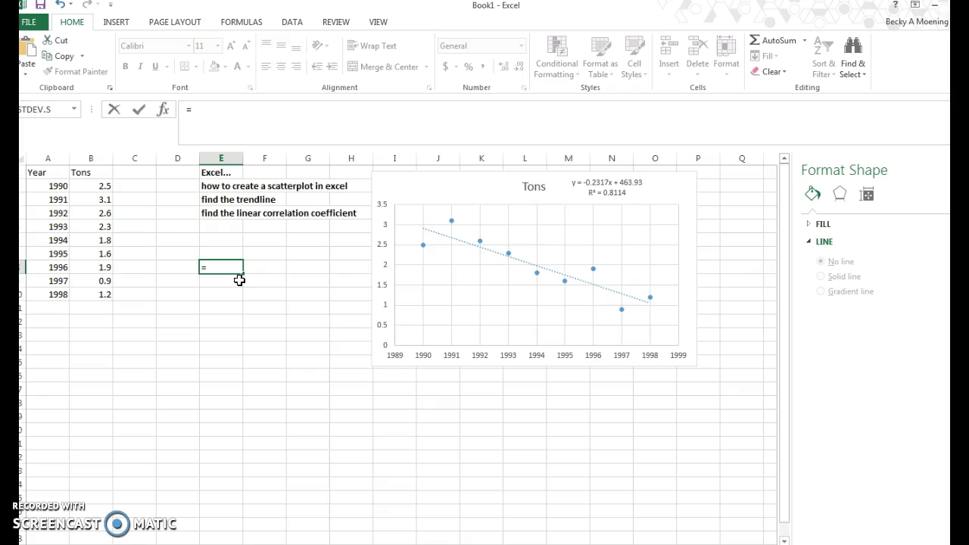
type("sqr")
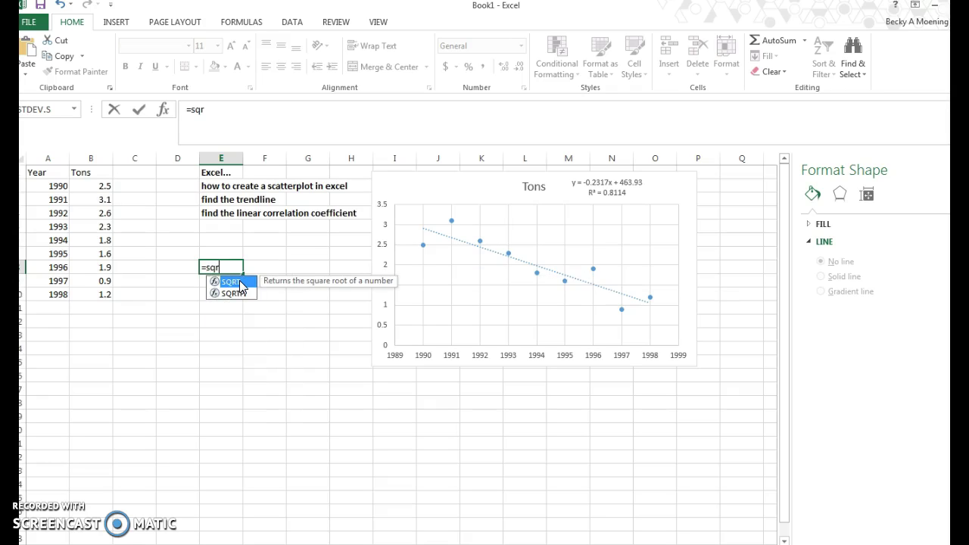
type("t(0.8114")
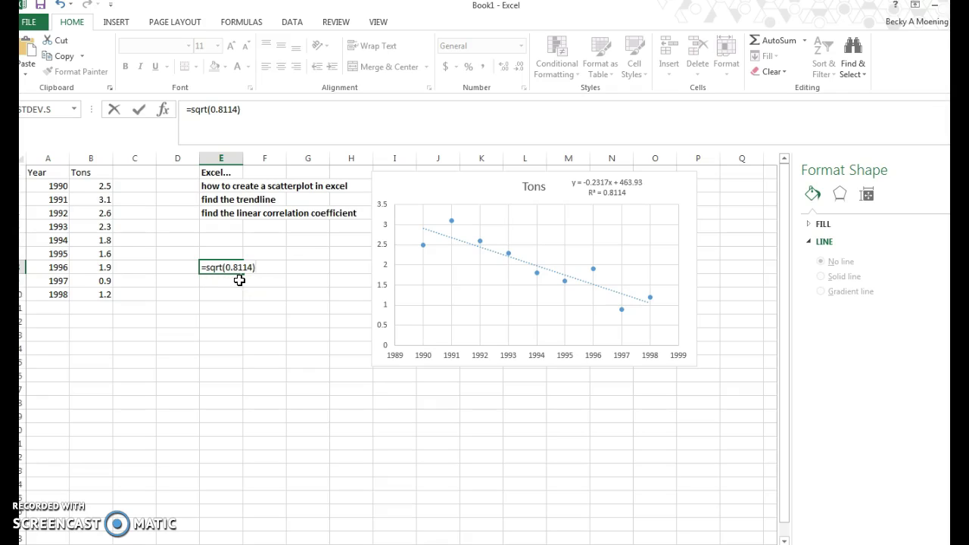
key("Return")
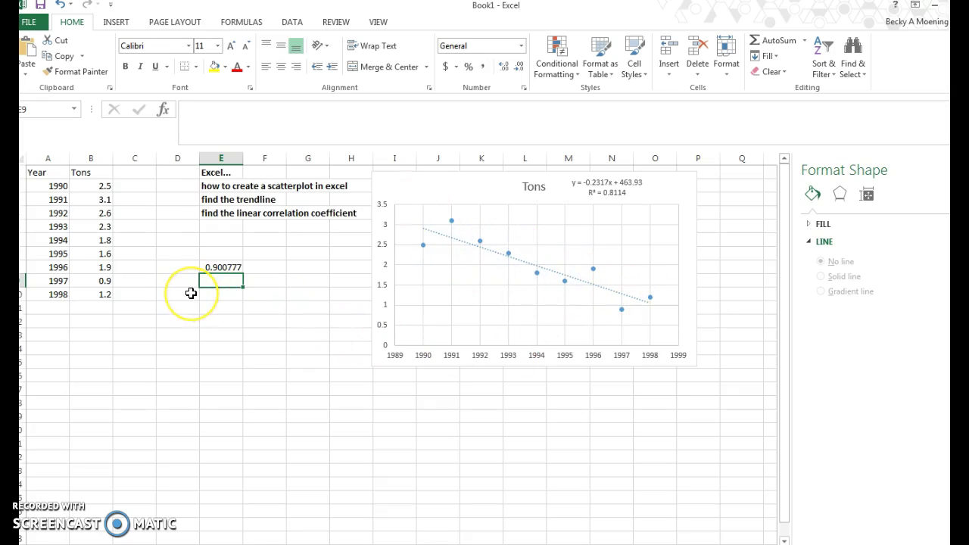
type("LCC = -0.900777")
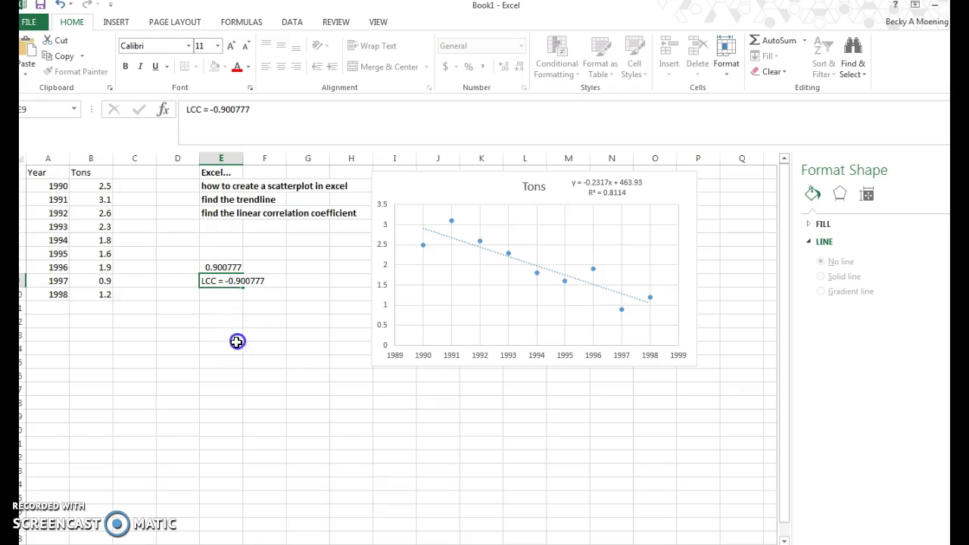
left_click_drag(237, 334, 238, 349)
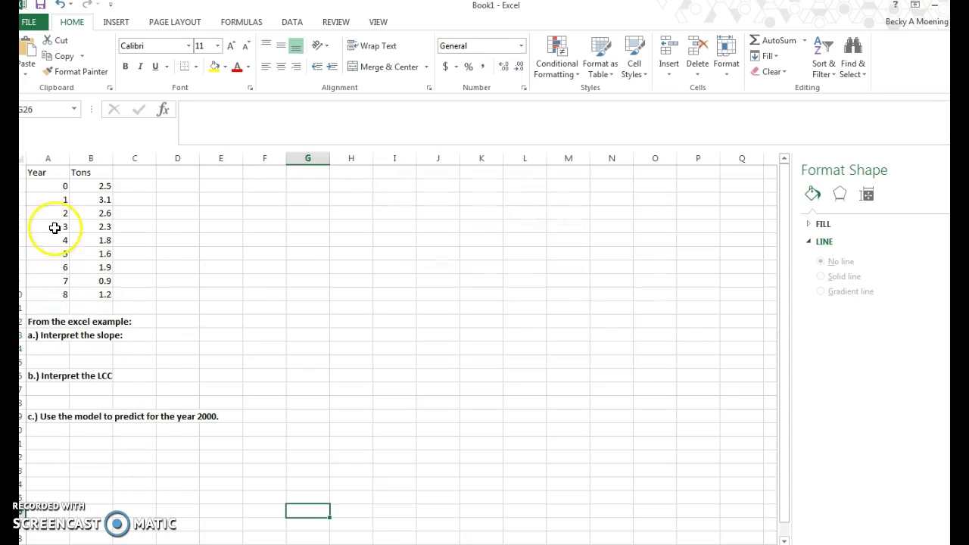
Insert an X Y scatter chart of A1:B10 and move it beside the data around columns G–N.
left_click(58, 175)
left_click(55, 182)
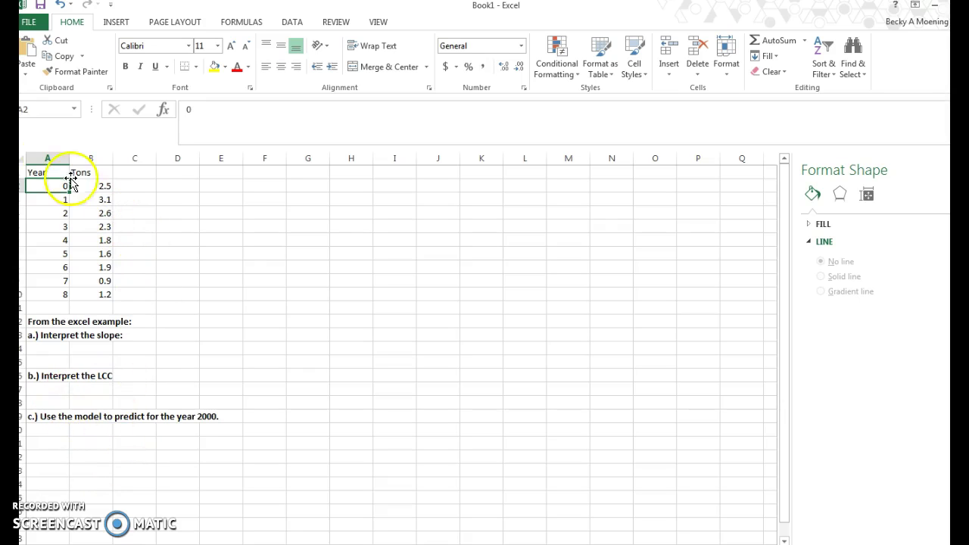
left_click_drag(35, 175, 88, 299)
left_click(118, 20)
left_click(442, 59)
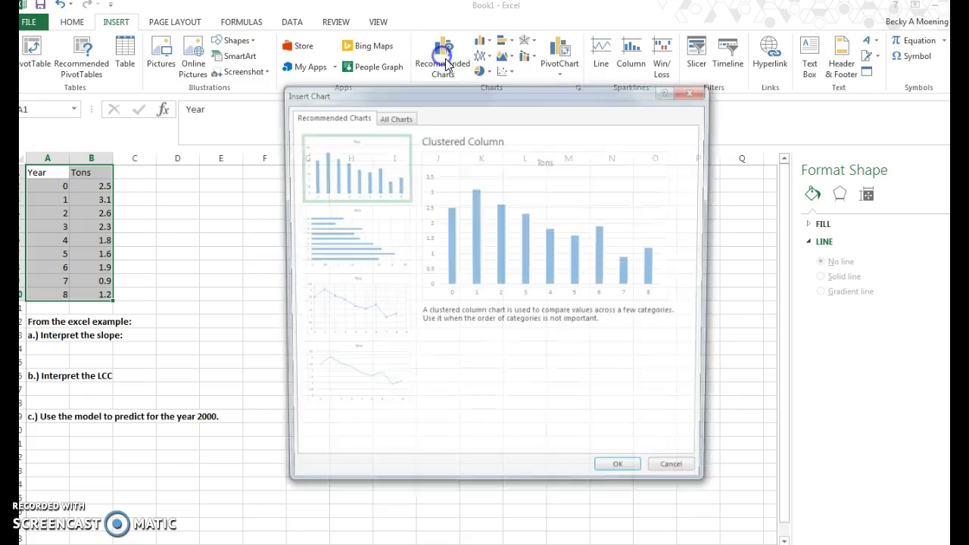
left_click(393, 116)
left_click(339, 252)
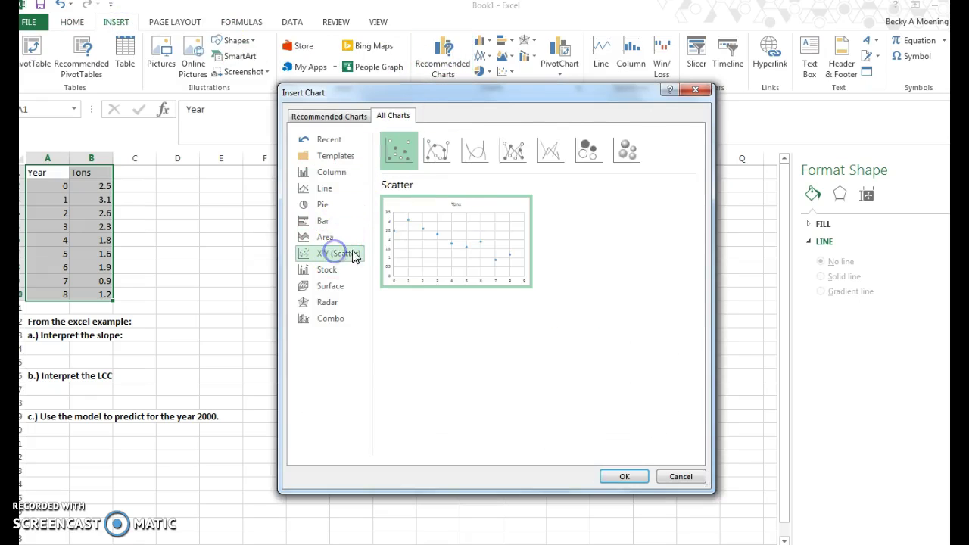
left_click(625, 477)
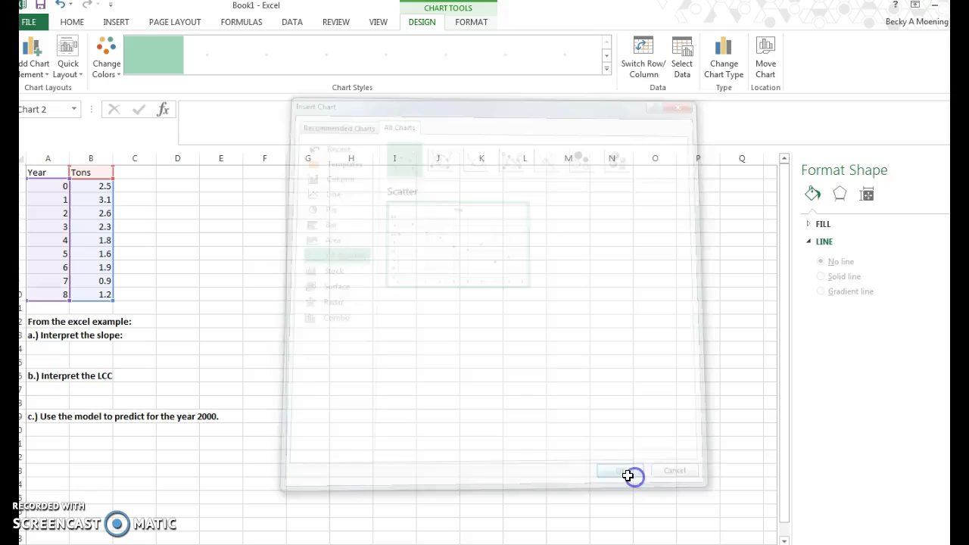
left_click_drag(356, 299, 408, 195)
left_click(415, 257)
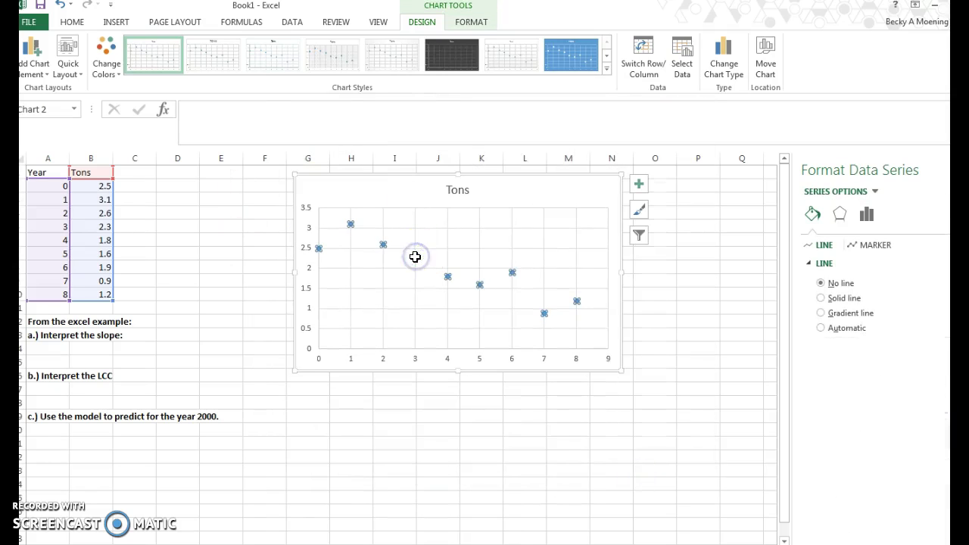
Add a linear trendline displaying its equation and R², with the label moved to the chart top.
right_click(415, 258)
left_click(454, 367)
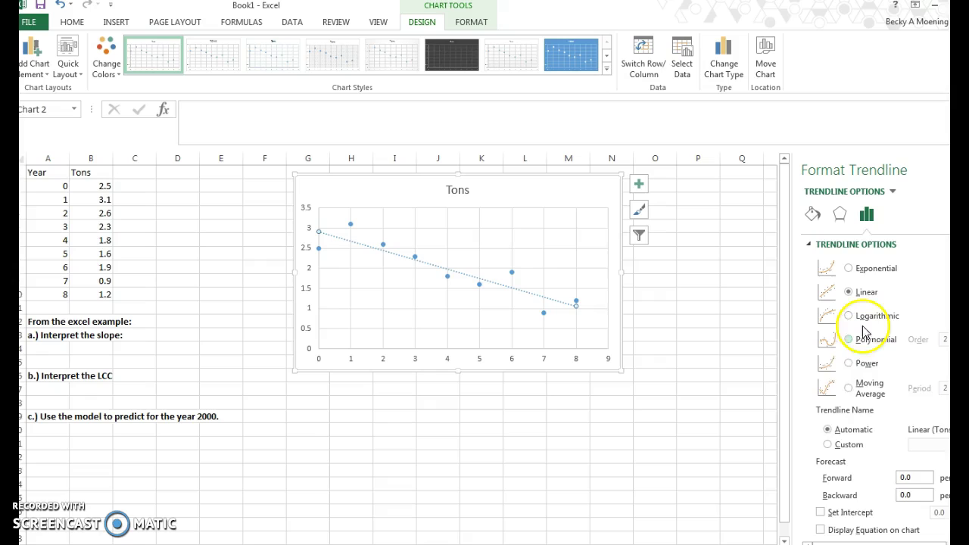
scroll(869, 417, "down", 1)
left_click(821, 512)
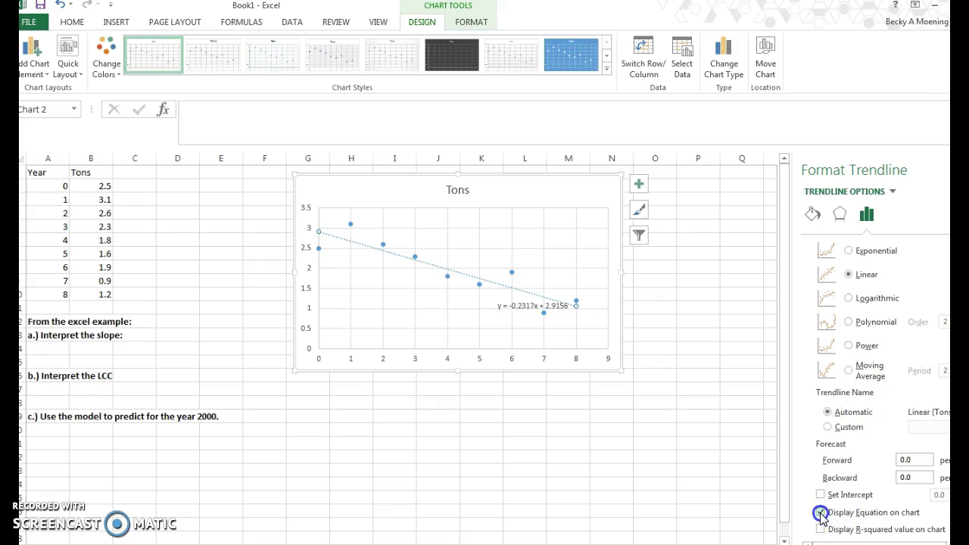
left_click(822, 530)
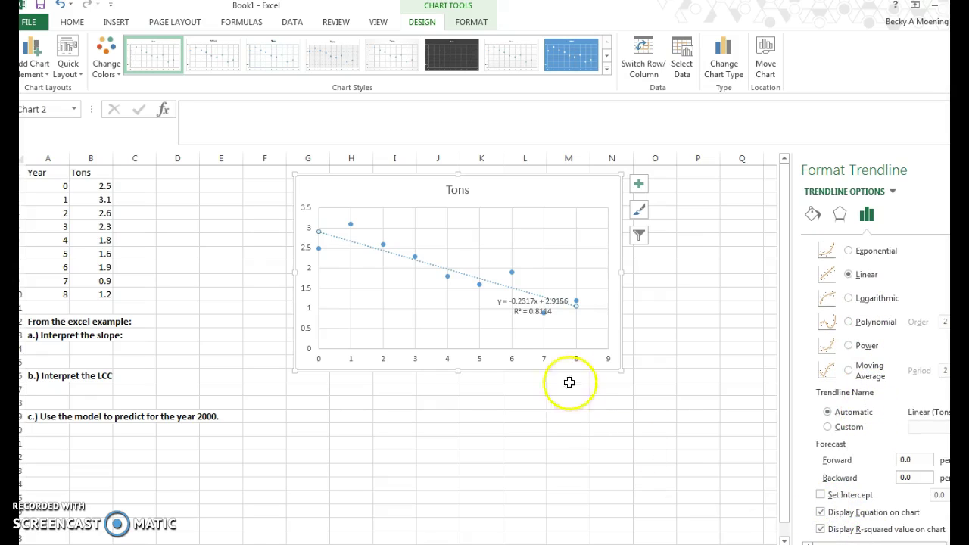
left_click_drag(541, 306, 541, 193)
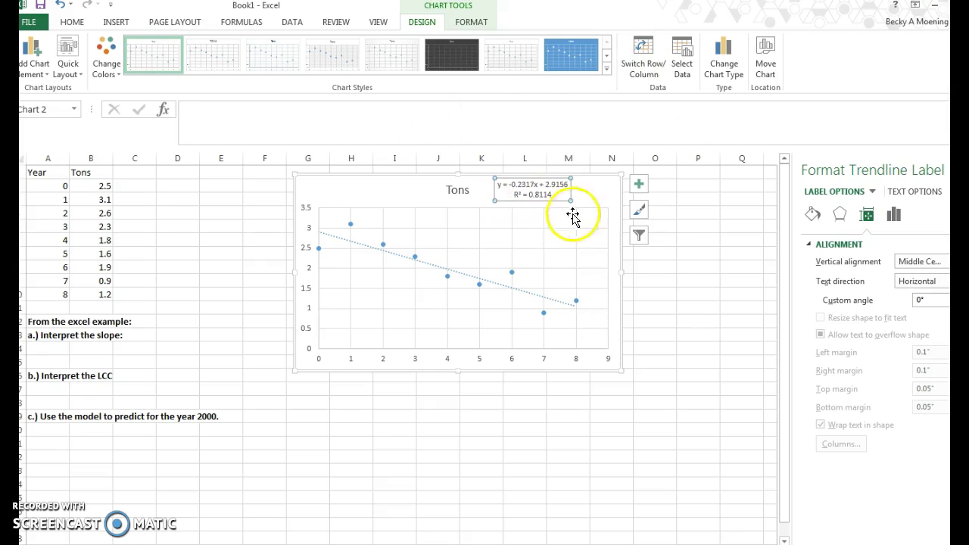
Highlight the intercept 2.9156 in the equation label, then select and deselect the vertical axis.
left_click(543, 184)
left_click_drag(544, 184, 570, 184)
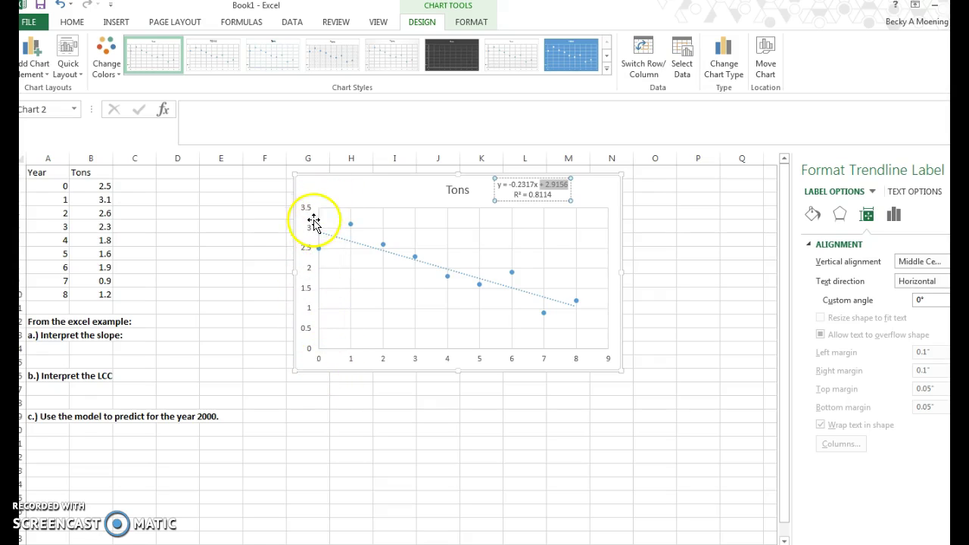
left_click(317, 217)
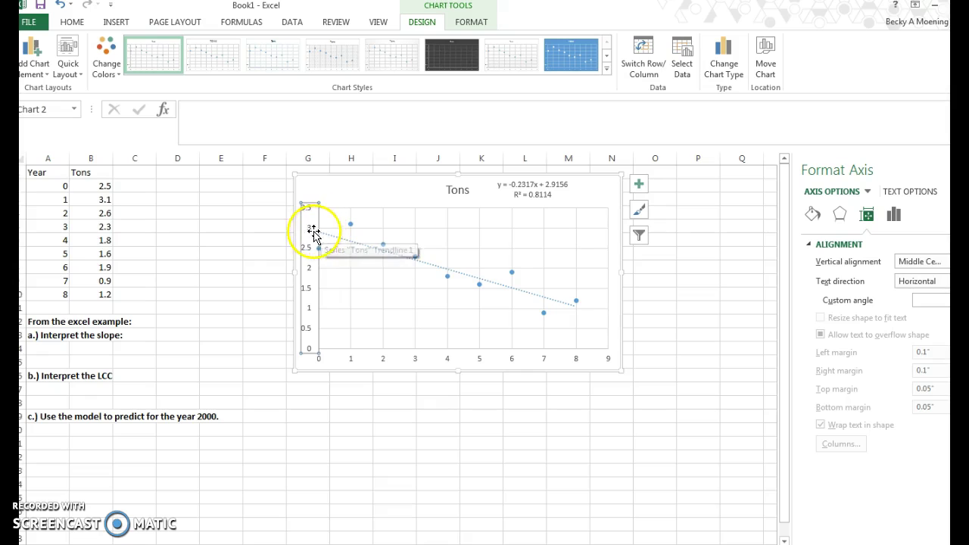
left_click(342, 195)
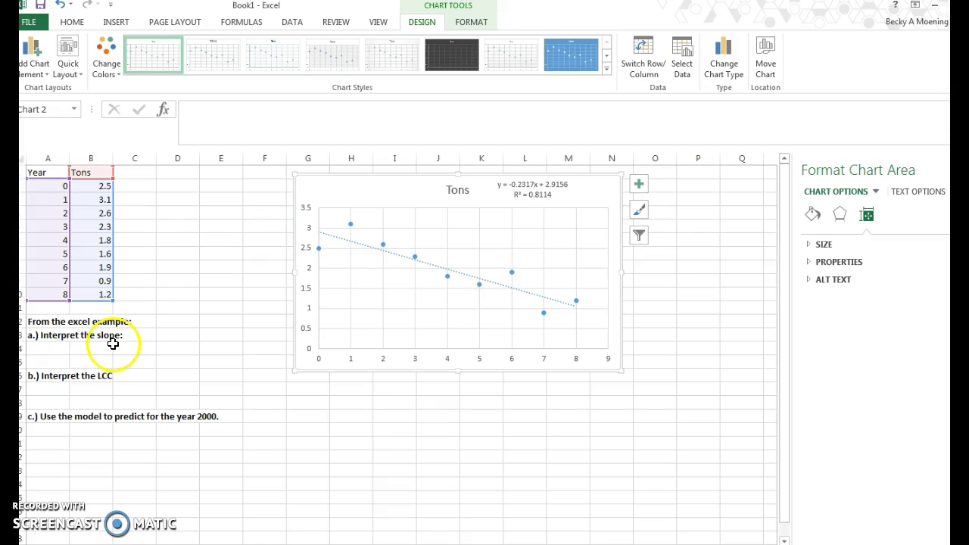
Enter the slope as -0.2317 tons in D13:E13 over 1 years since 1990 in D14:E14.
left_click(175, 334)
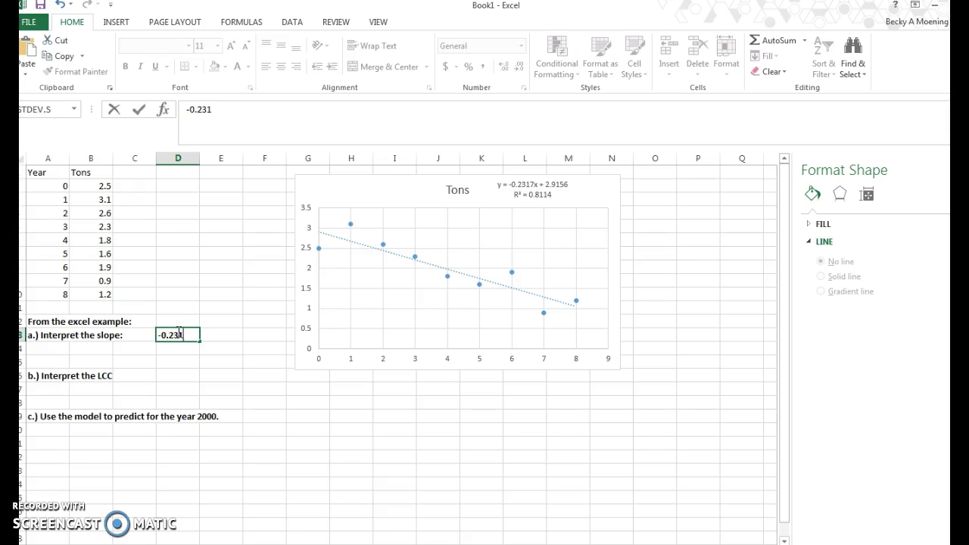
type("-0.2317")
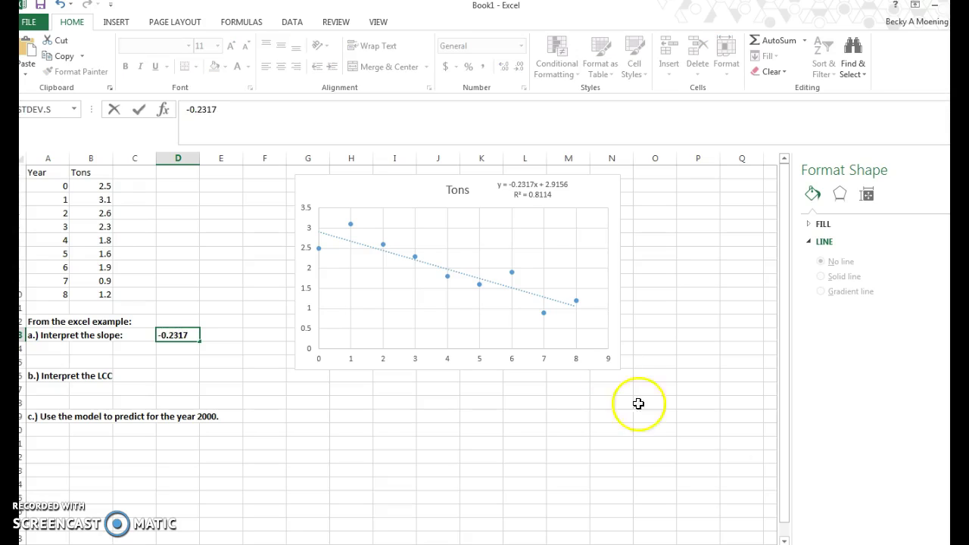
left_click(186, 347)
type("1")
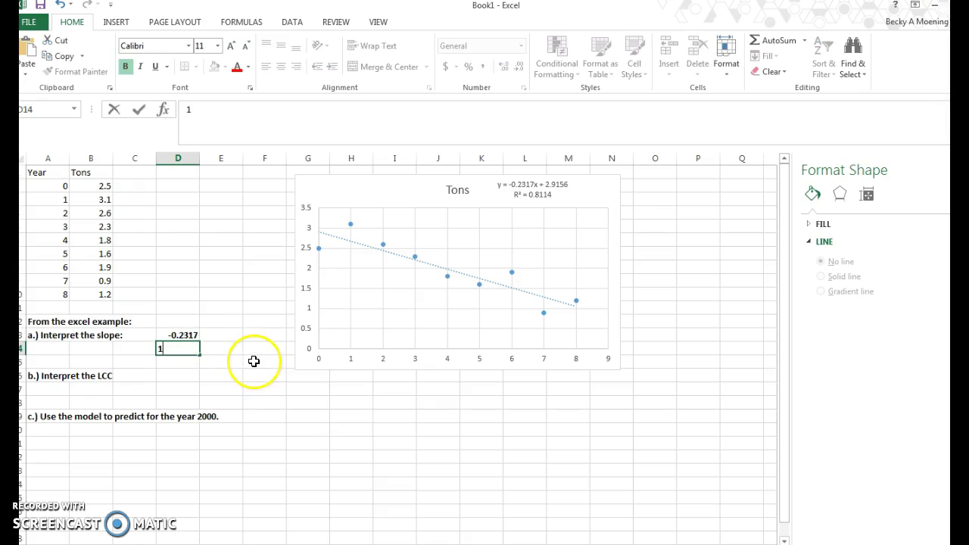
key("Return")
left_click(218, 335)
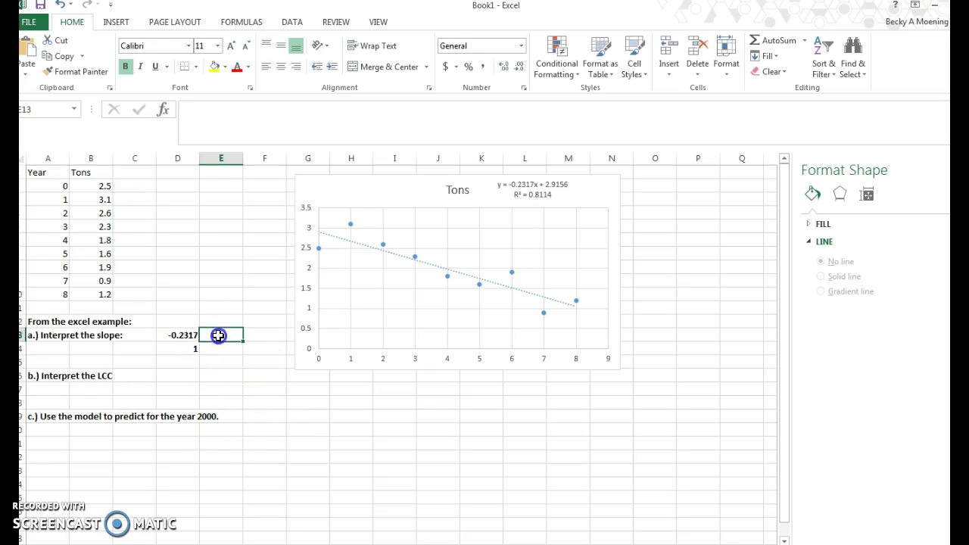
left_click(217, 335)
type("tons")
key("Return")
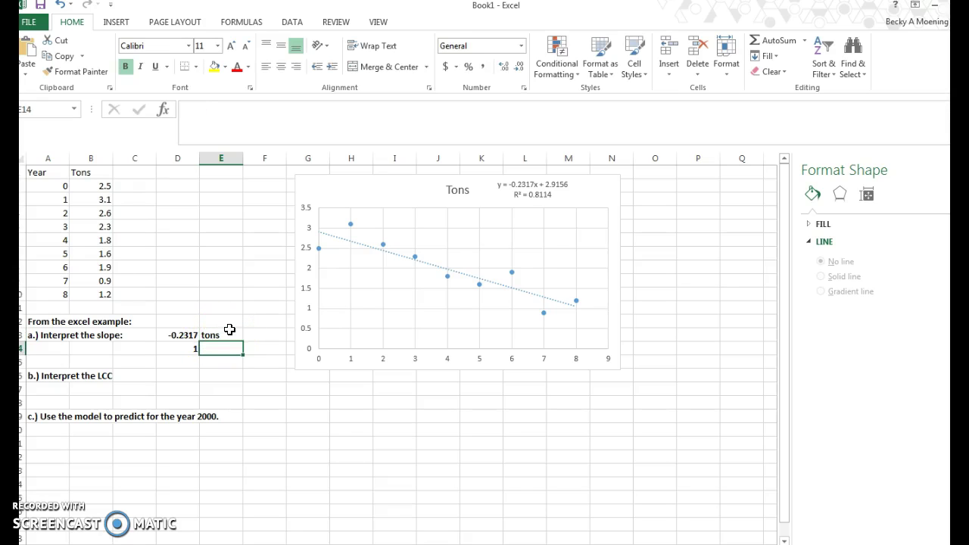
type("years since 1990")
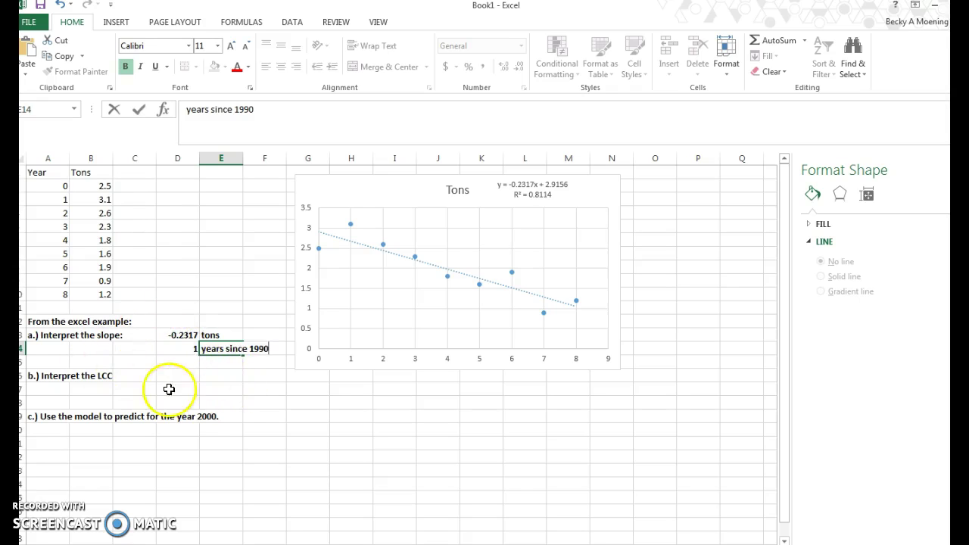
Write in D15 and D16 that tons decrease by 0.2317 each year after 1990, then select D13:F14.
left_click(185, 365)
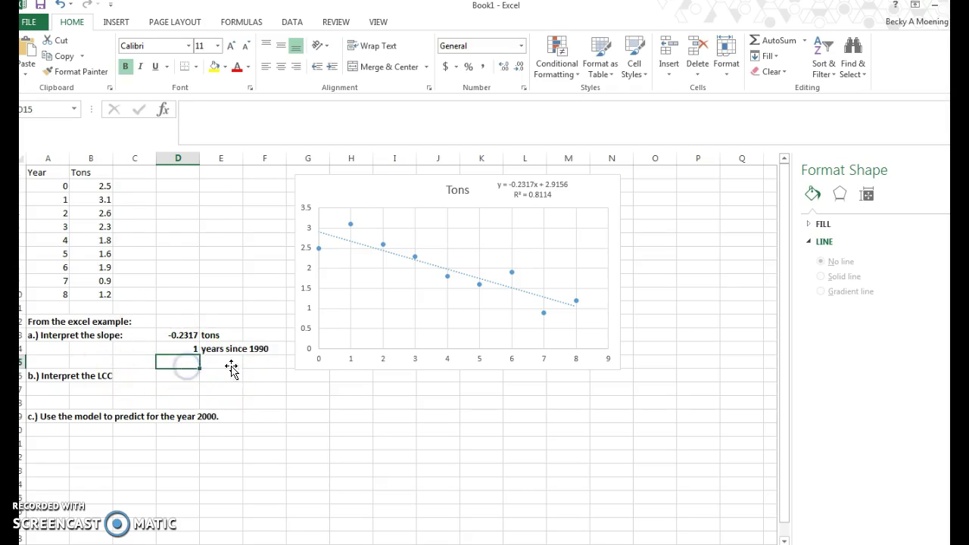
left_click_drag(405, 195, 411, 185)
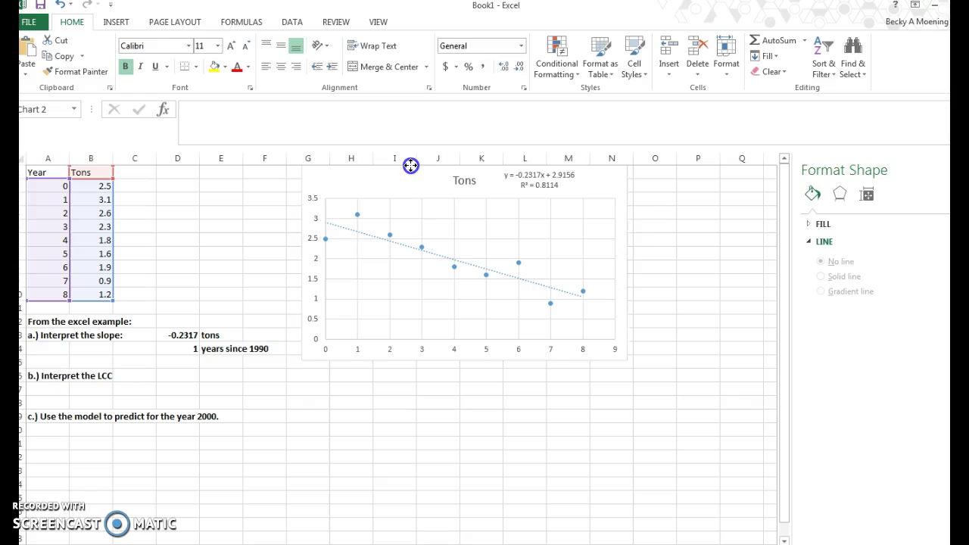
left_click(193, 367)
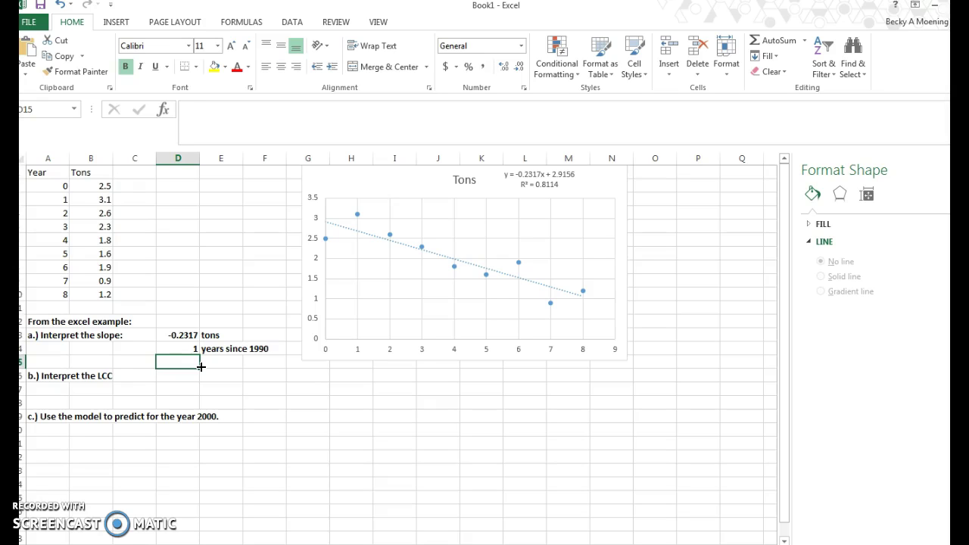
type("Fo")
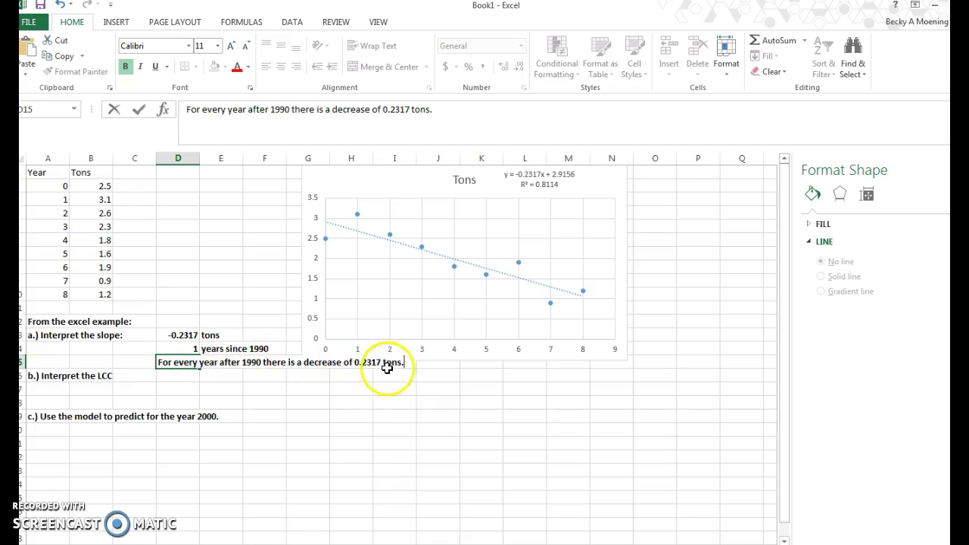
left_click(170, 376)
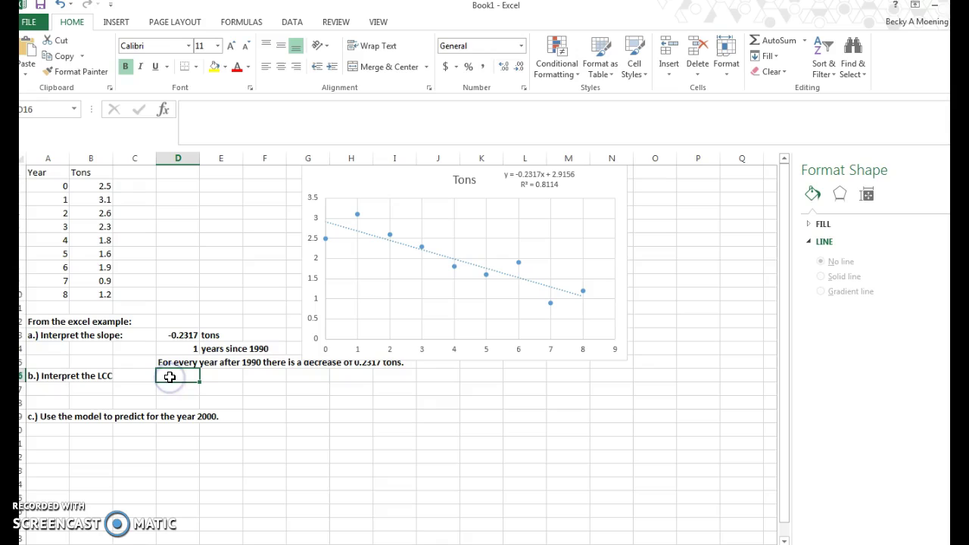
type("There is a decrease of 0.2317 t")
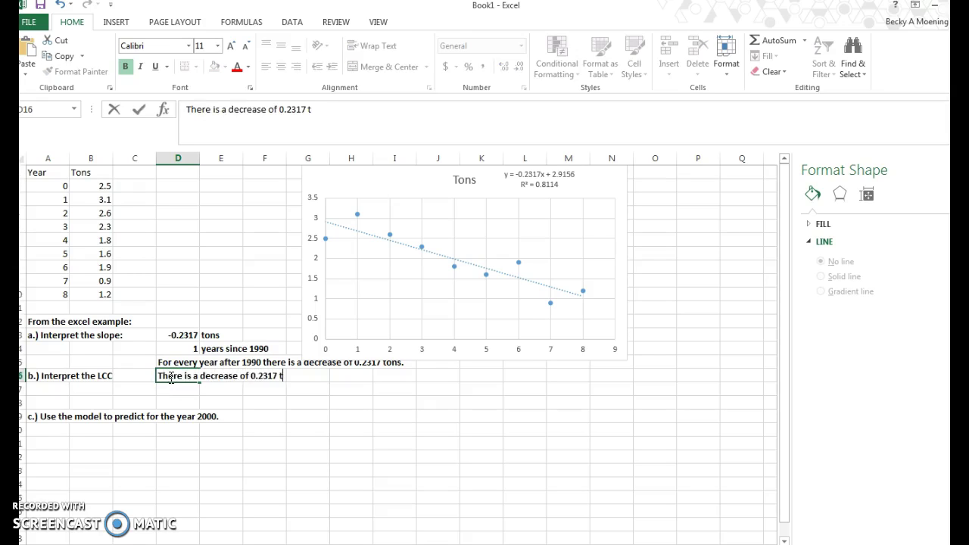
type("r after 1990.")
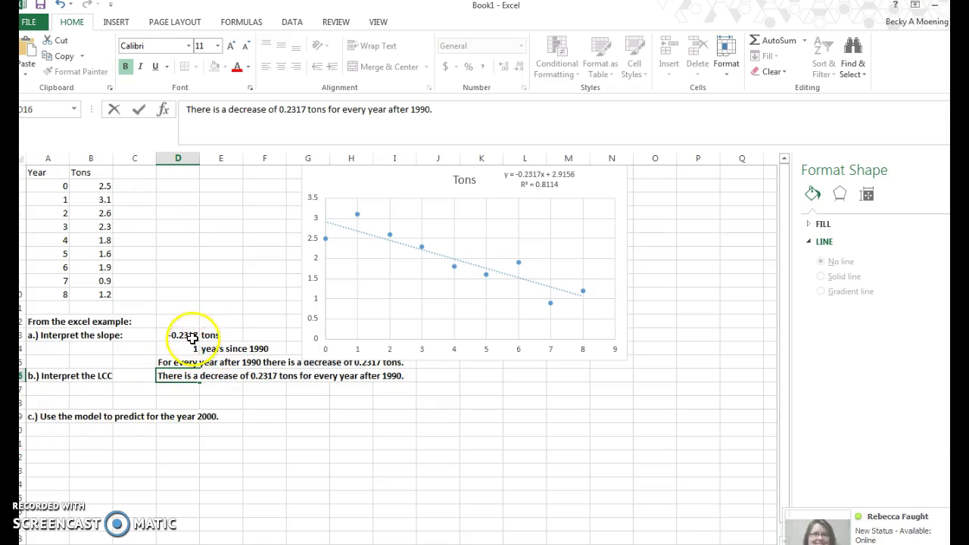
left_click_drag(190, 335, 258, 347)
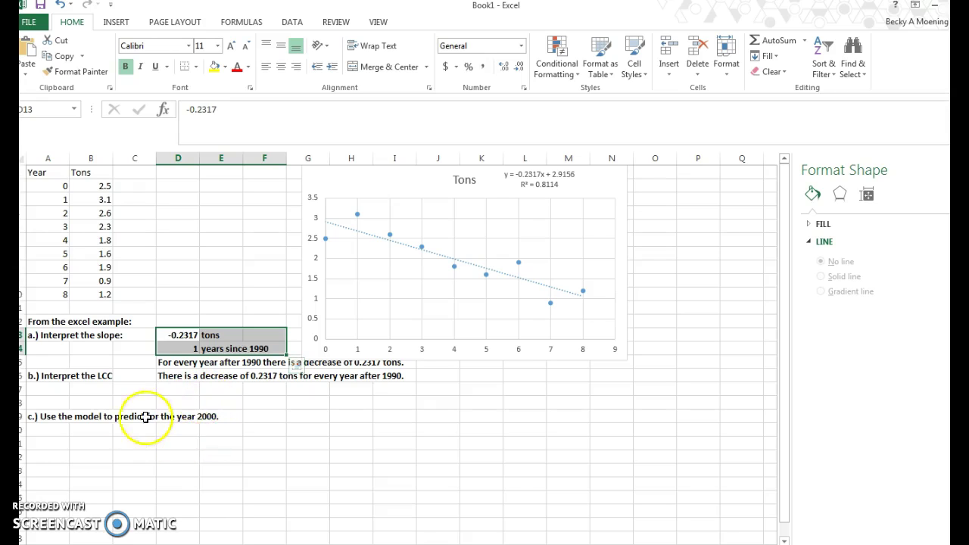
Note LCC = -0.900777 in I19 and verify it with =sqrt(0.8114) in O4.
left_click(393, 414)
type("LCC = -0.900777")
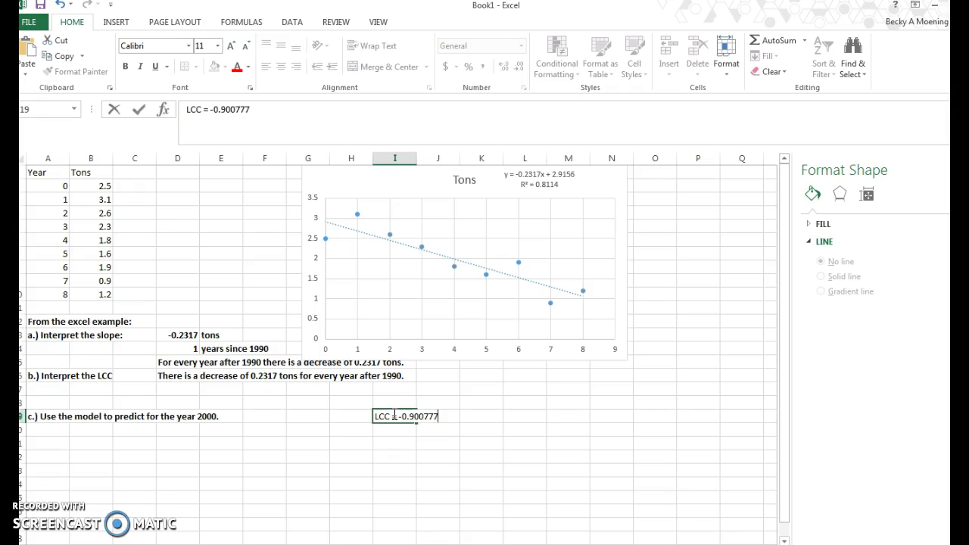
left_click(437, 435)
left_click(654, 213)
type("=")
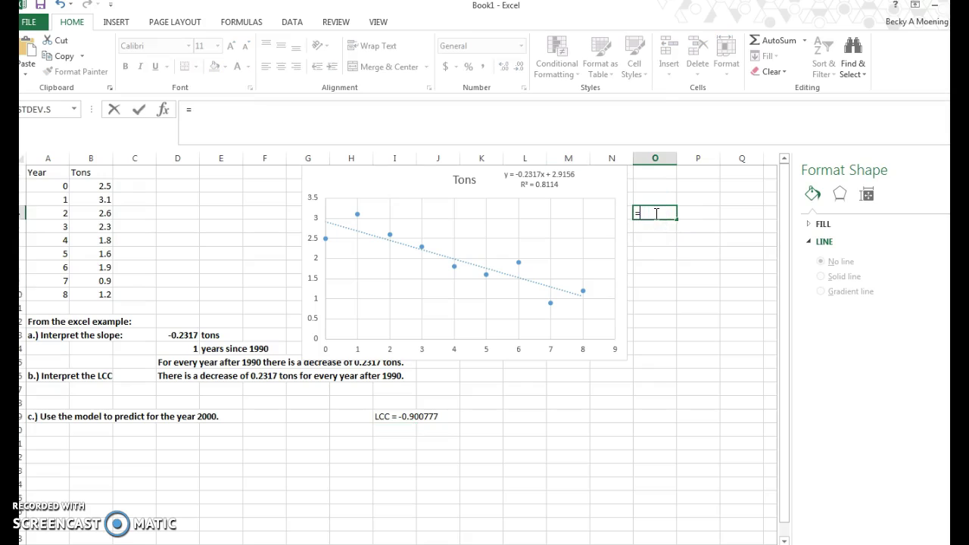
type("sqrt(")
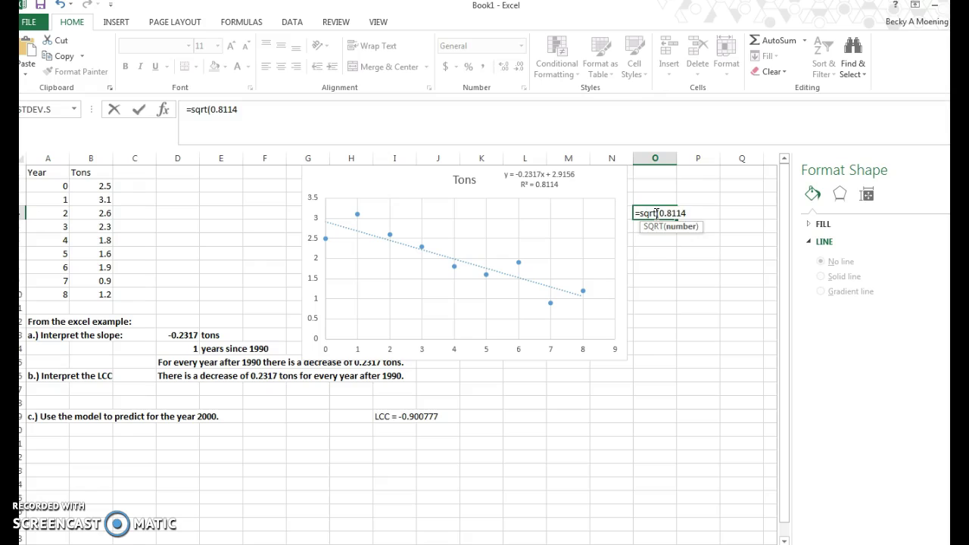
type("0.8114")
key("Return")
Nudge the trendline equation label slightly to the right.
mouse_move(526, 182)
left_mouse_down()
mouse_move(564, 182)
mouse_move(525, 181)
left_mouse_up()
left_click(525, 187)
left_click(670, 219)
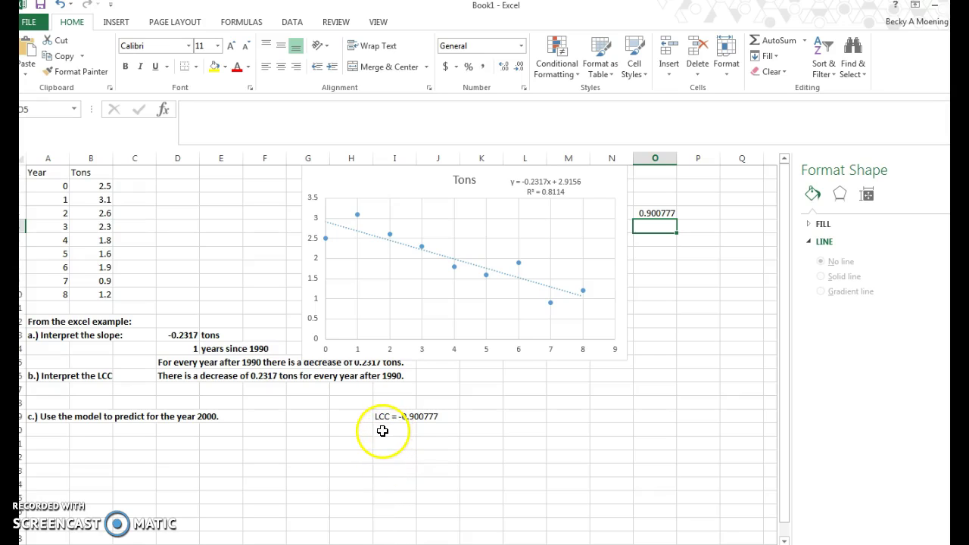
In I20, write 'There is a strong negative linear correlation between years since 1990 and tons.'.
left_click(383, 430)
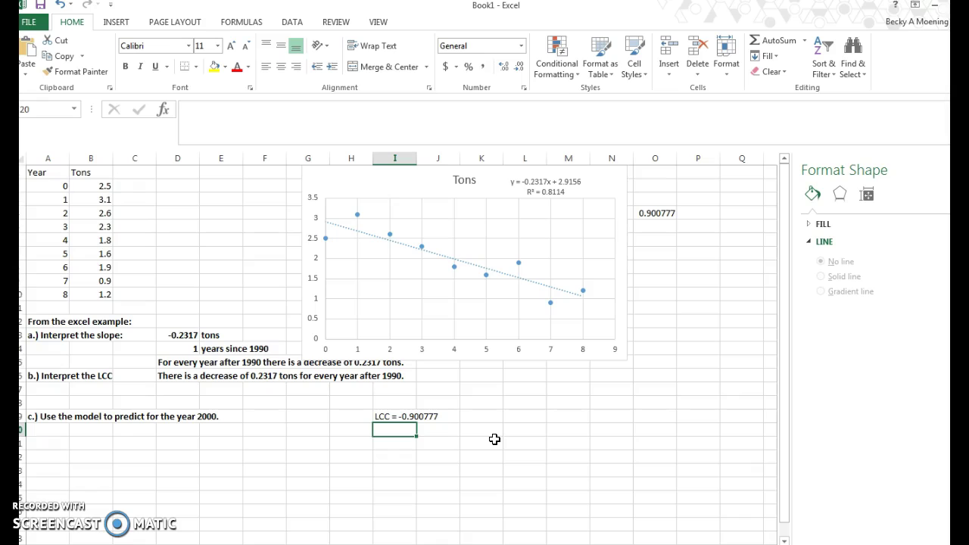
type("There wo")
key("BackSpace")
key("BackSpace")
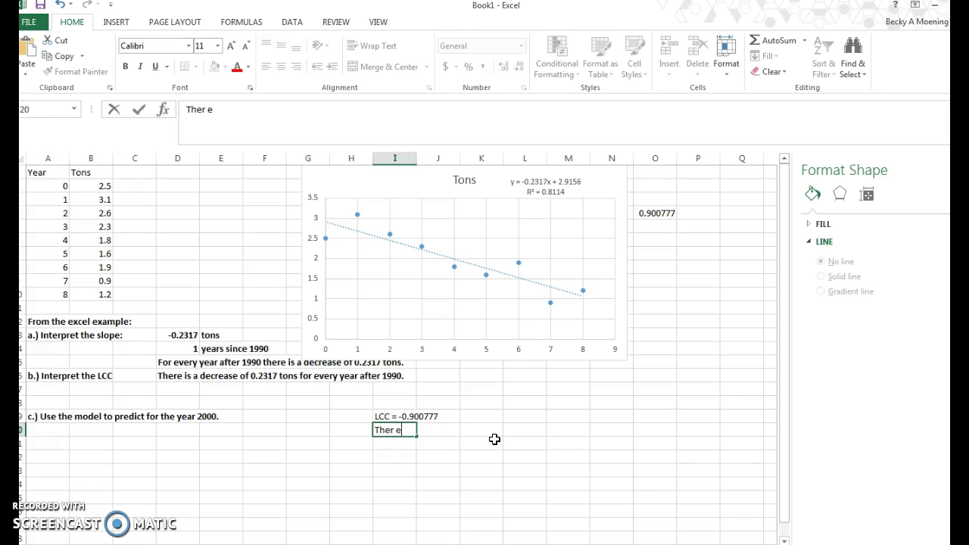
type("is a strong neg")
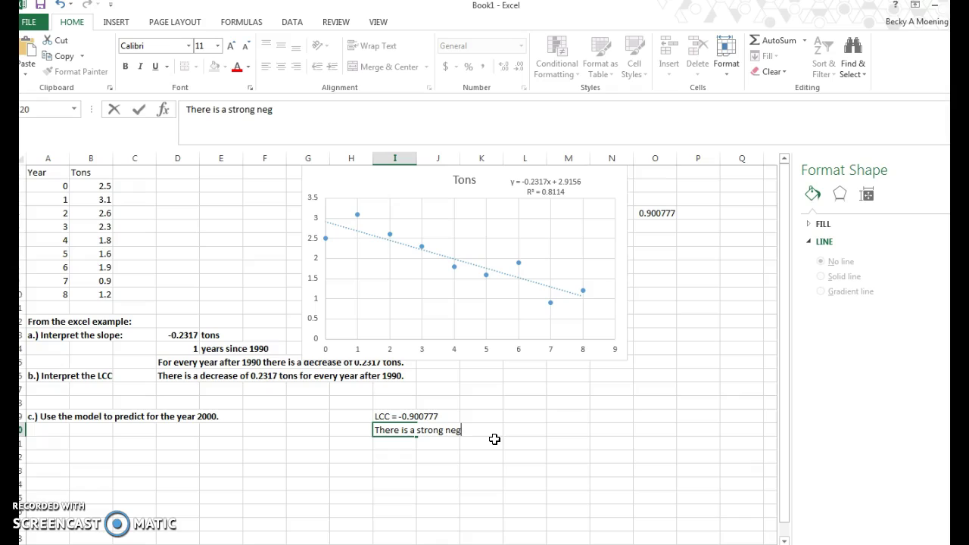
type("ative linear correlation between ")
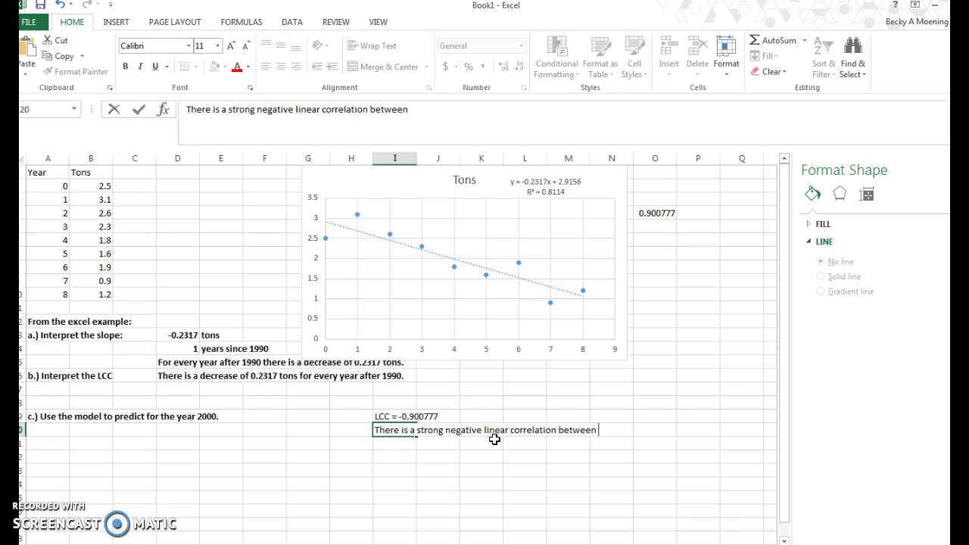
type("years since 1990 and tons.")
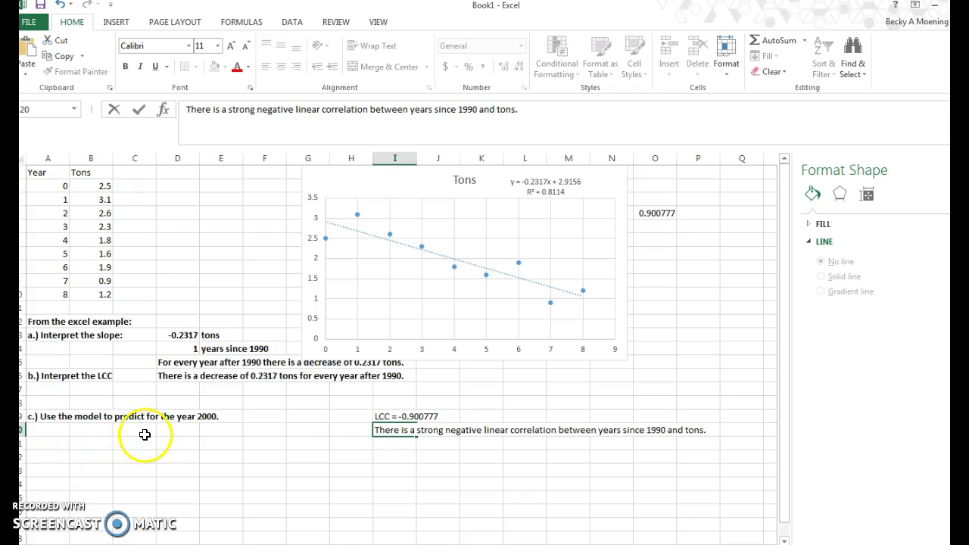
Enter 'let 1990 be x = 0' in B20 and '2000, x = 10' in B21.
left_click(97, 429)
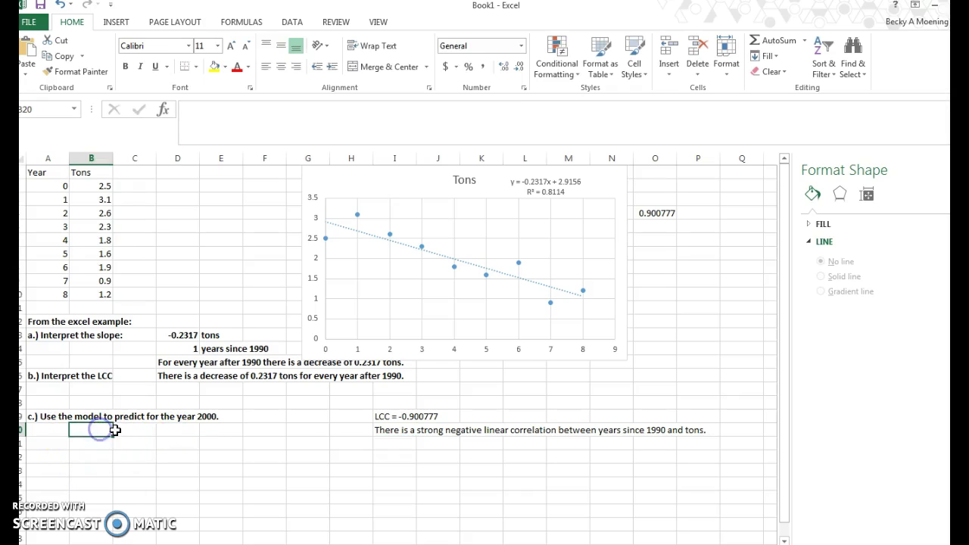
type("let 1990")
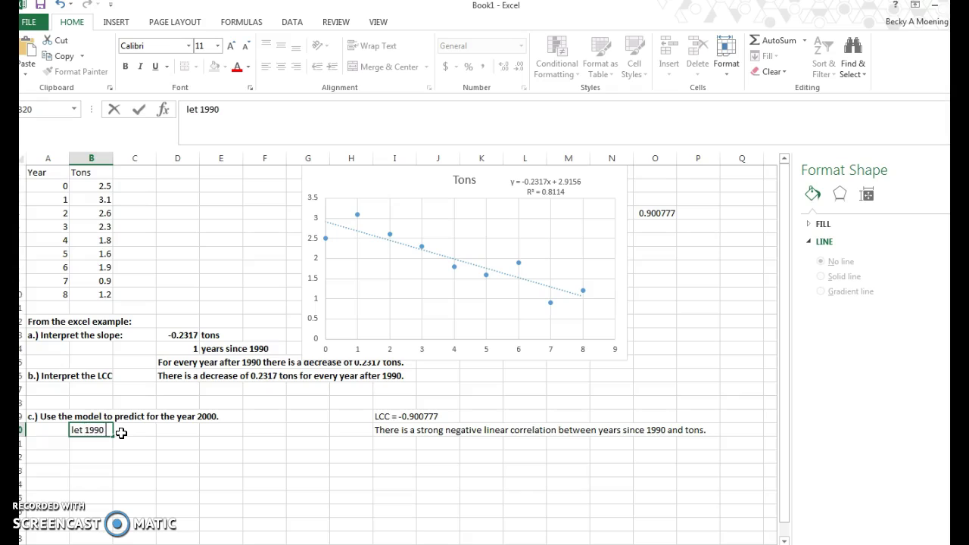
type(" be x = 0")
key("Return")
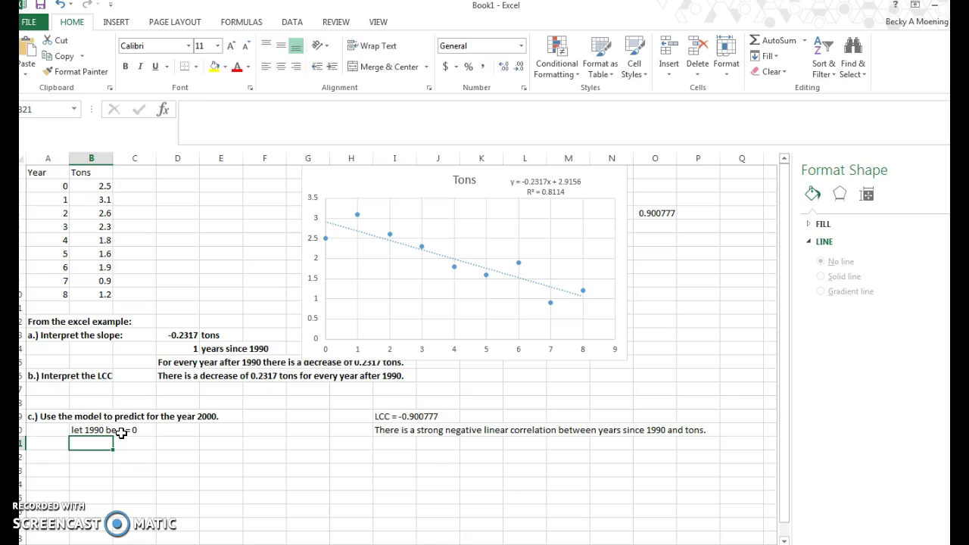
type("2000,")
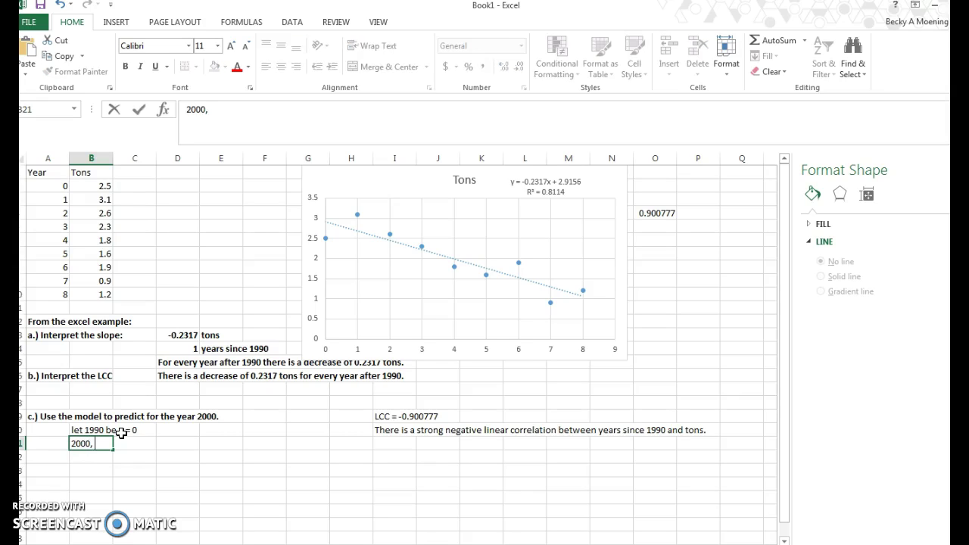
type(" x = 1-")
key("BackSpace")
type("0")
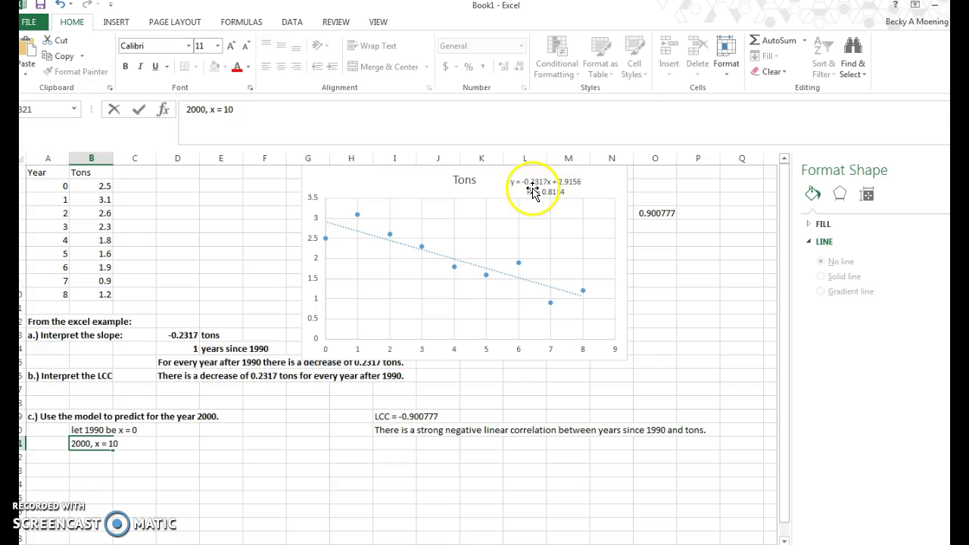
left_click(359, 470)
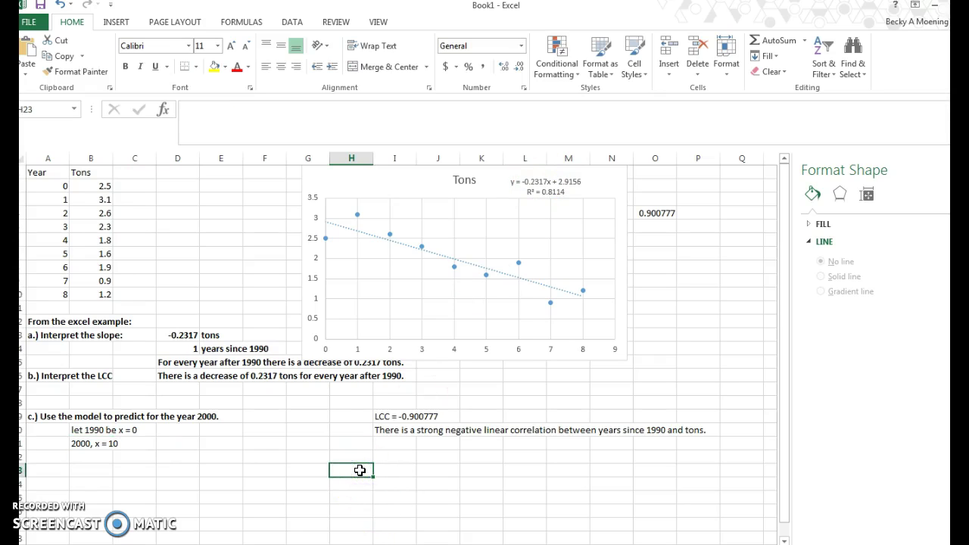
Write y = -0.2317(10)+2.9156 in H23, then compute =-0.2317*10+2.9156 in H24, giving 0.5986.
type("y = ")
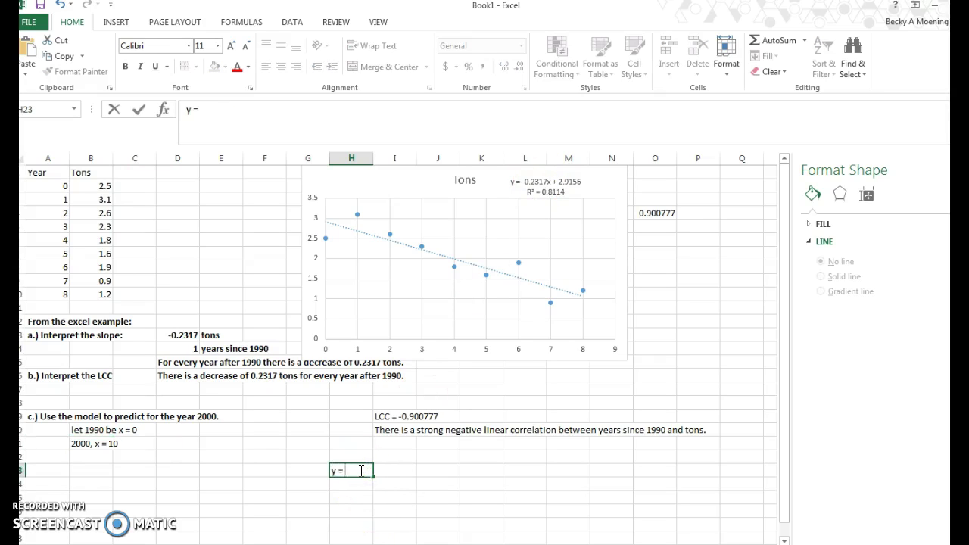
type("-0.2317(10)")
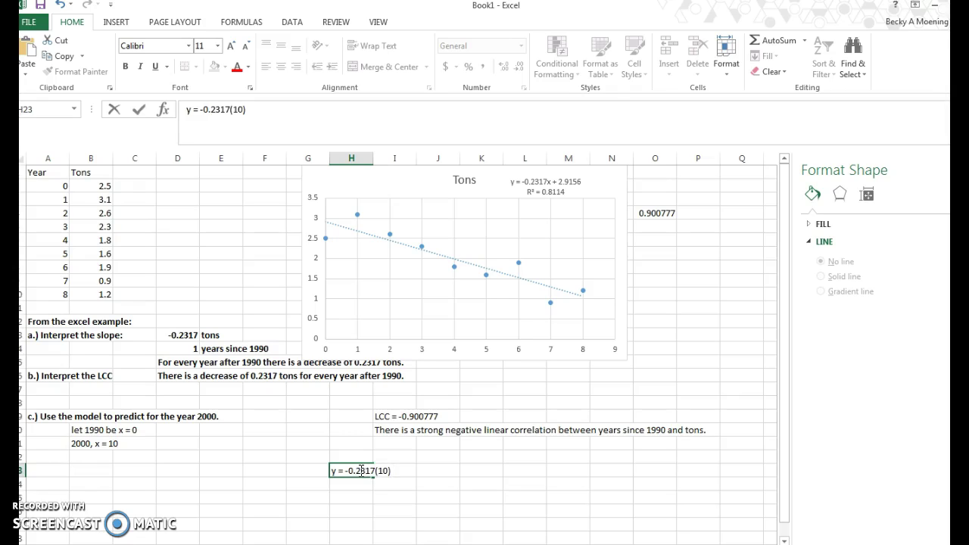
type("+2.9156")
left_click(409, 495)
left_click(363, 488)
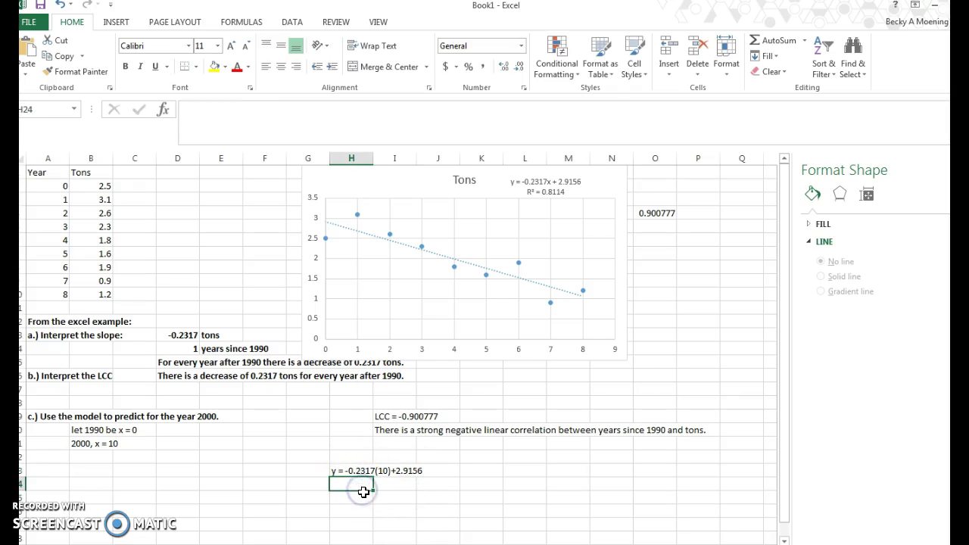
type("=")
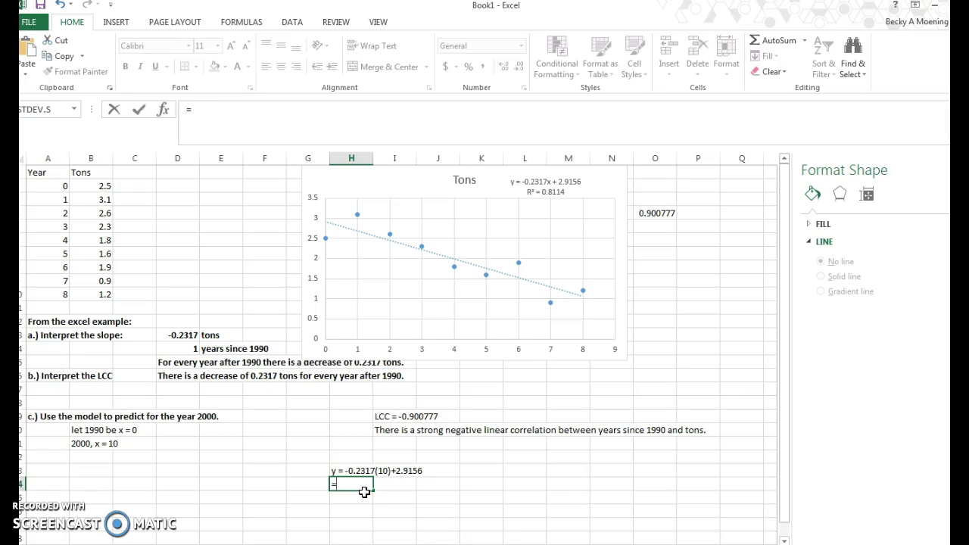
type("-0.2317*10+2.9156")
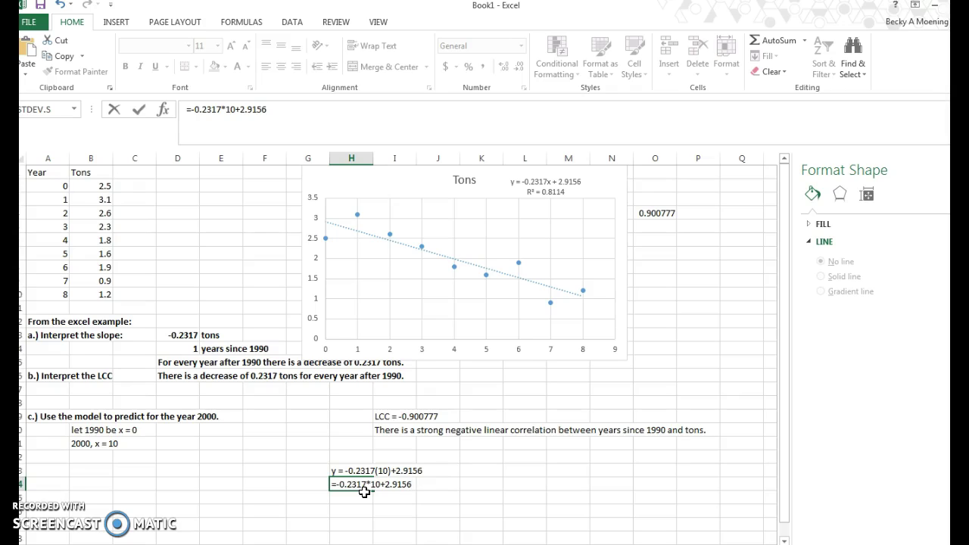
key("Return")
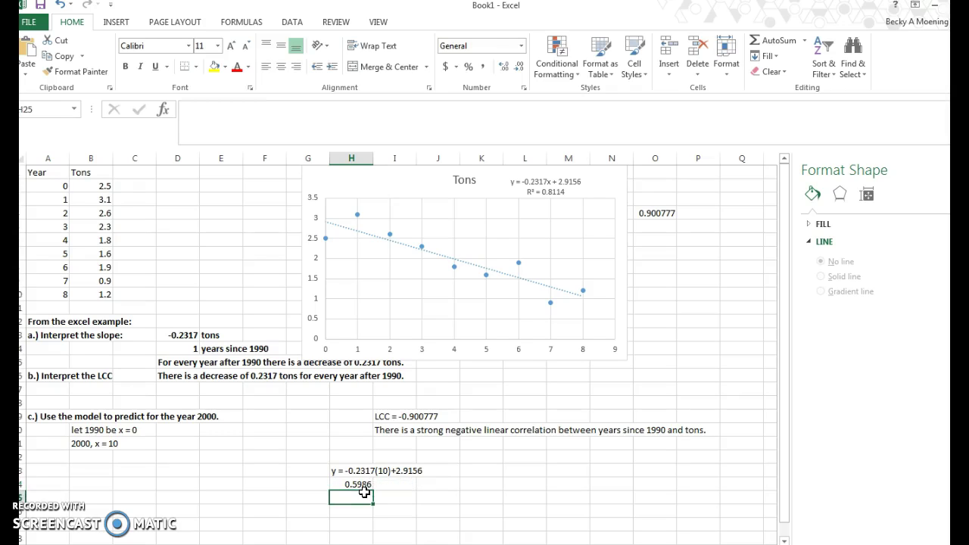
left_click(651, 322)
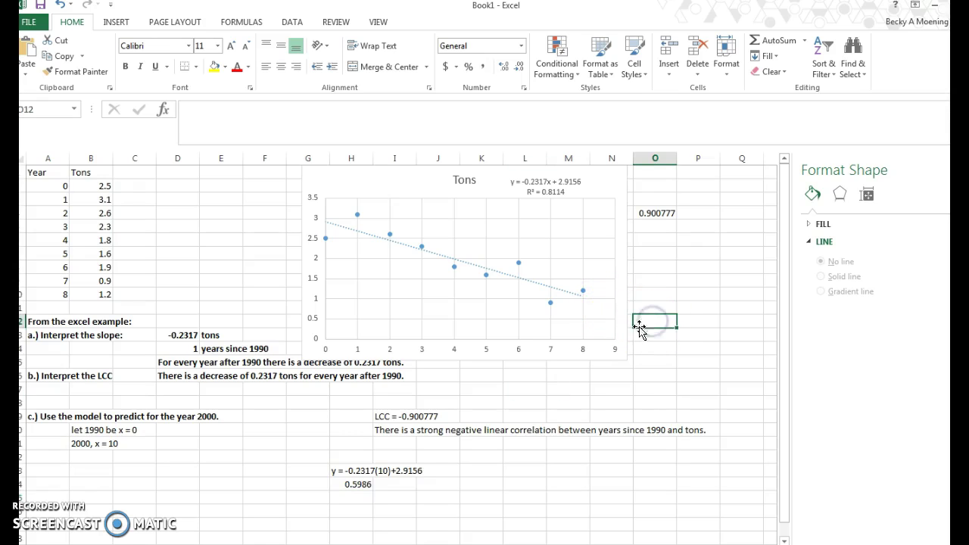